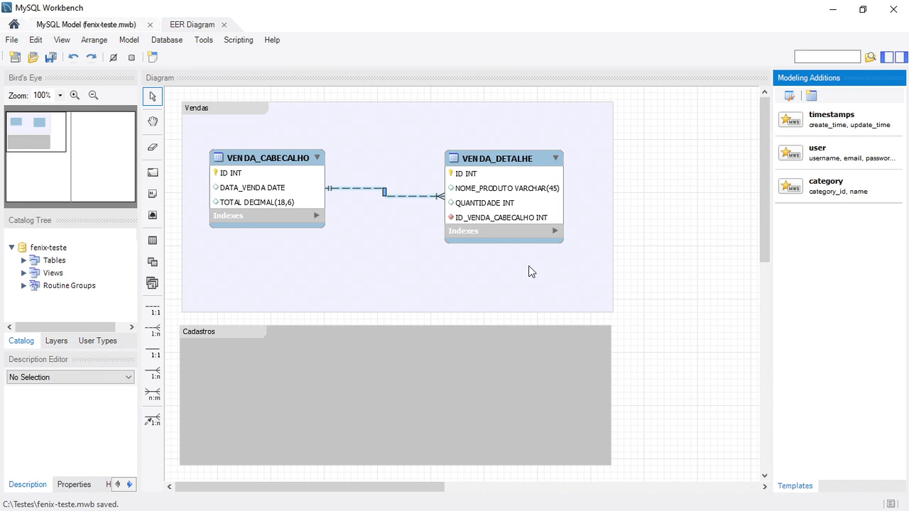
Switch to SQLyog to check the databases on the local server, and return to MySQL Workbench.
{"action": "key", "text": "alt+Tab"}
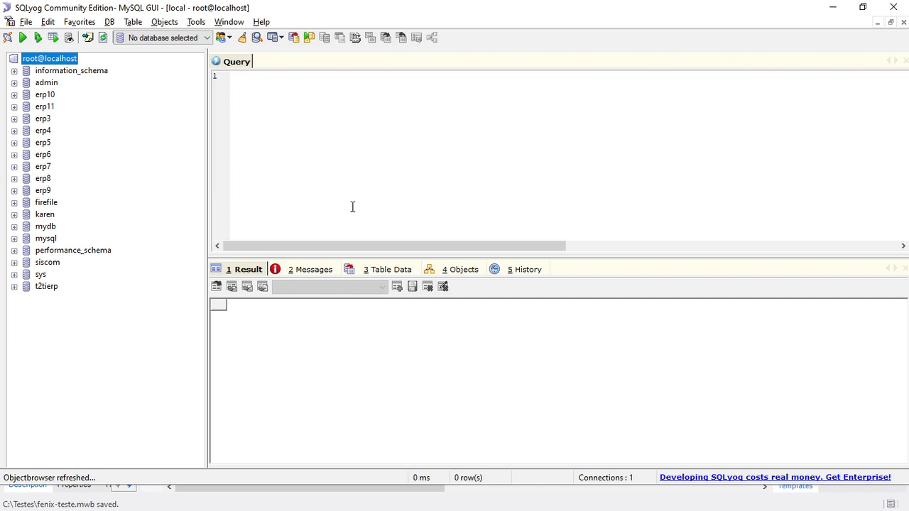
{"action": "left_click", "coordinate": [330, 191]}
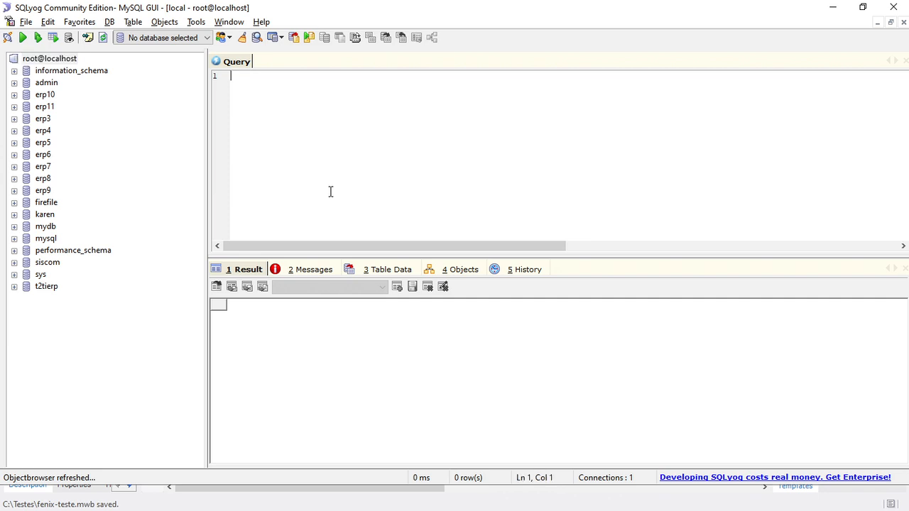
{"action": "key", "text": "alt+Tab"}
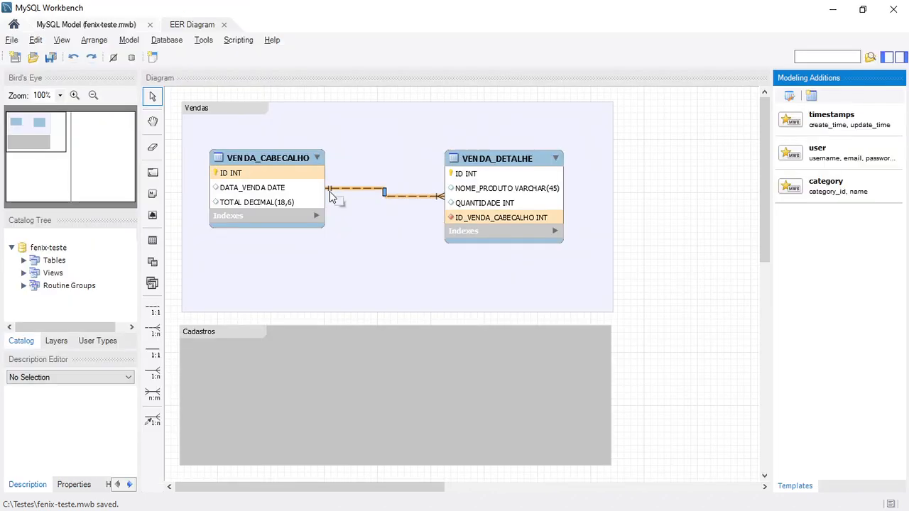
Start a Forward Engineer SQL CREATE Script export with C:\Testes\fenix-teste-sql.sql as the output file.
{"action": "left_click", "coordinate": [12, 41]}
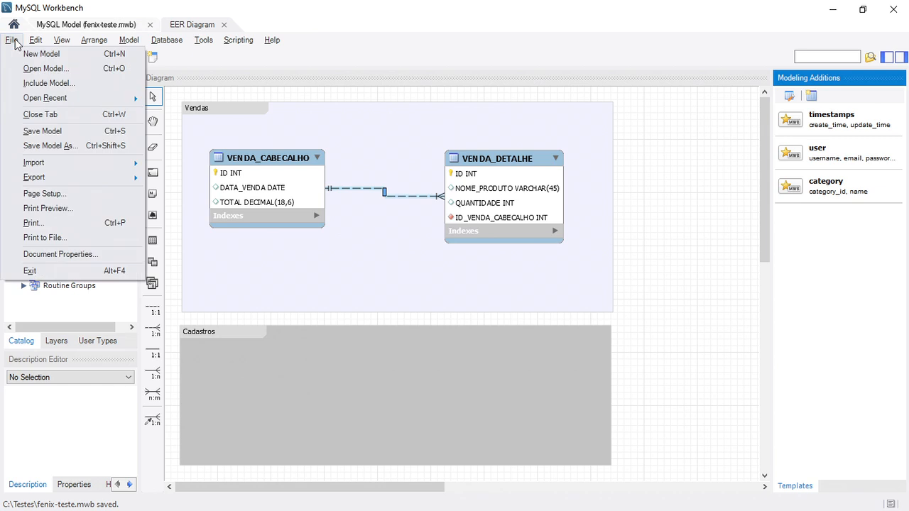
{"action": "mouse_move", "coordinate": [43, 182]}
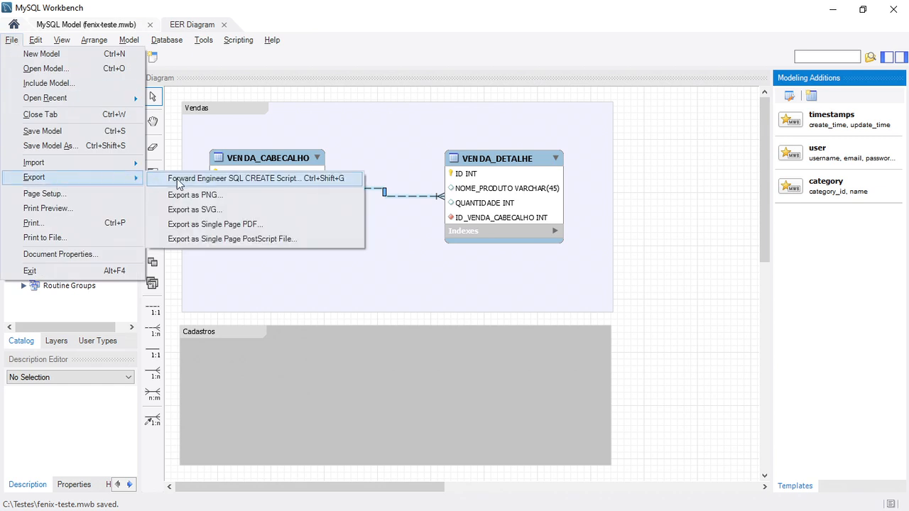
{"action": "left_click", "coordinate": [280, 181]}
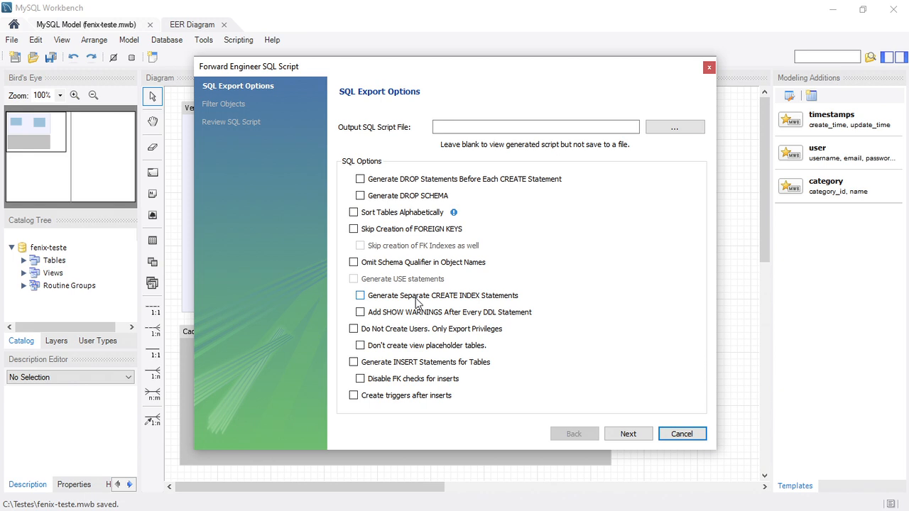
{"action": "left_click", "coordinate": [668, 131]}
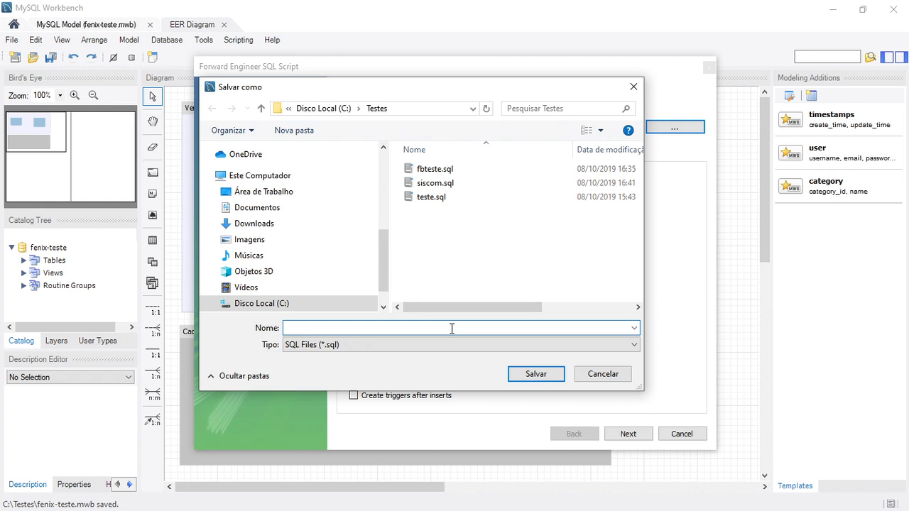
{"action": "type", "text": "fenix-te"}
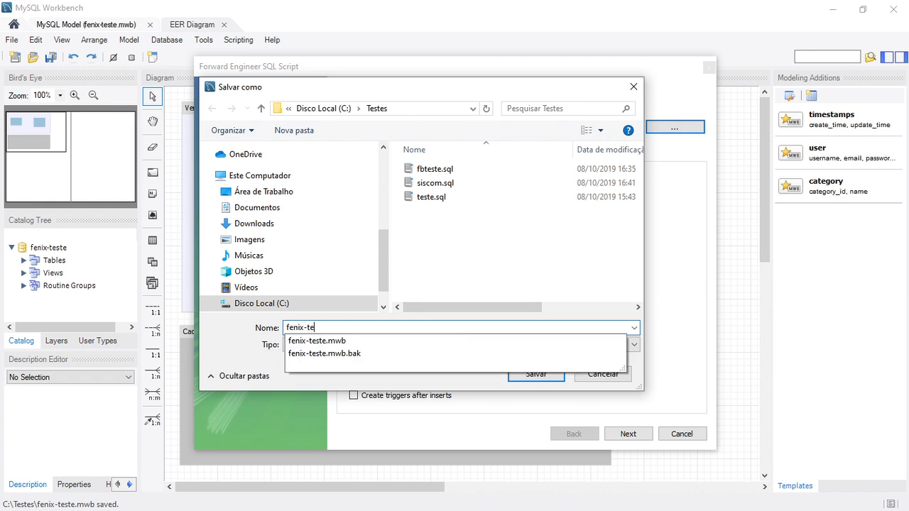
{"action": "type", "text": "ste-sql"}
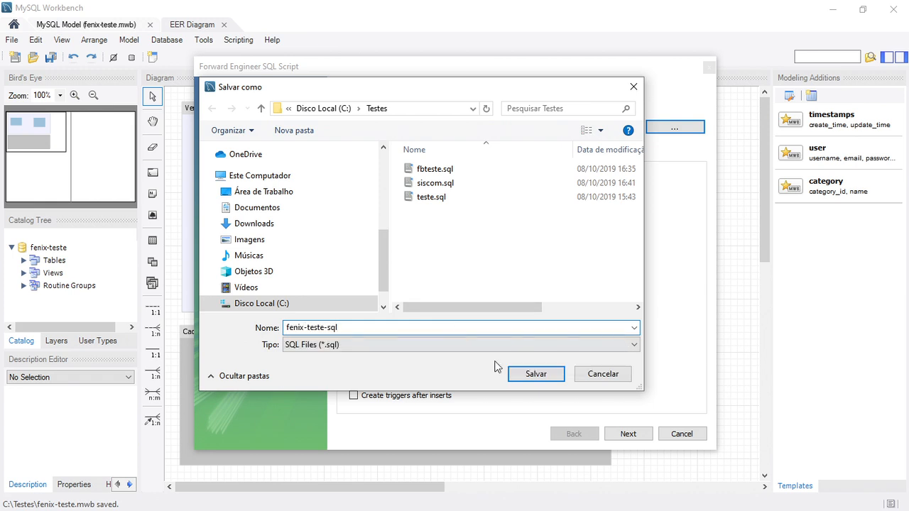
{"action": "left_click", "coordinate": [537, 376]}
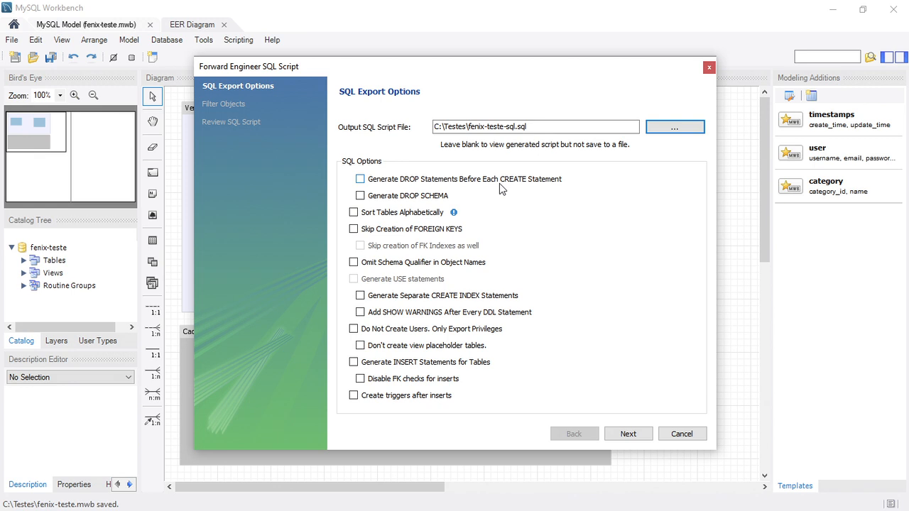
Enable DROP statements before each CREATE statement, proceed to the object export filter, and cancel the export.
{"action": "left_click", "coordinate": [360, 179]}
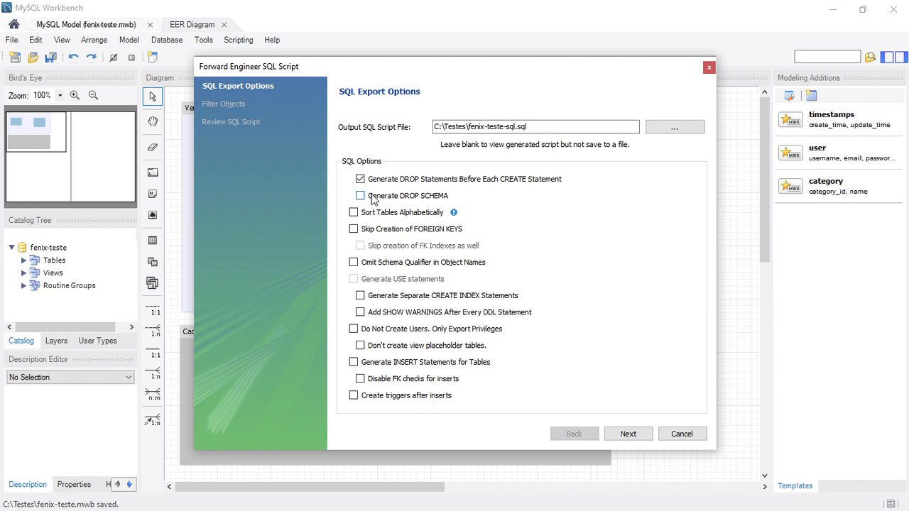
{"action": "left_click", "coordinate": [409, 201]}
{"action": "mouse_move", "coordinate": [454, 215]}
{"action": "left_click", "coordinate": [628, 434]}
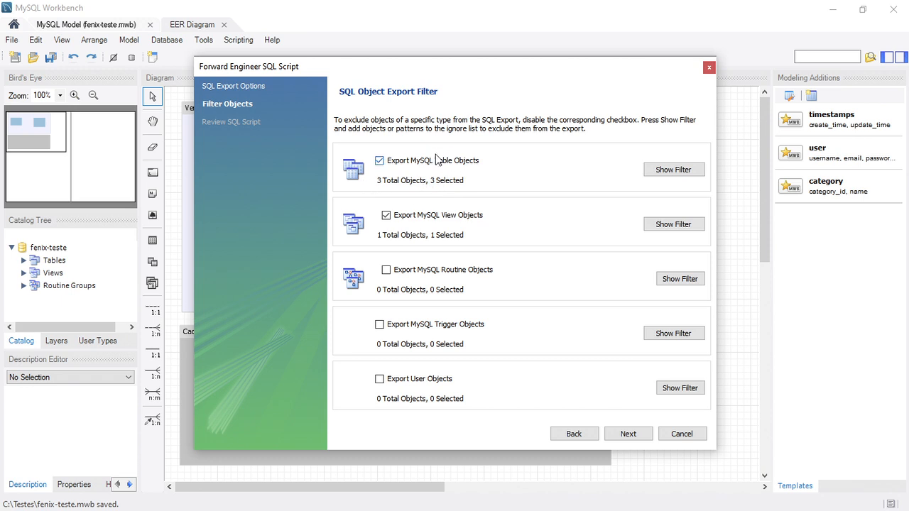
{"action": "left_click_drag", "start_coordinate": [337, 73], "coordinate": [333, 92]}
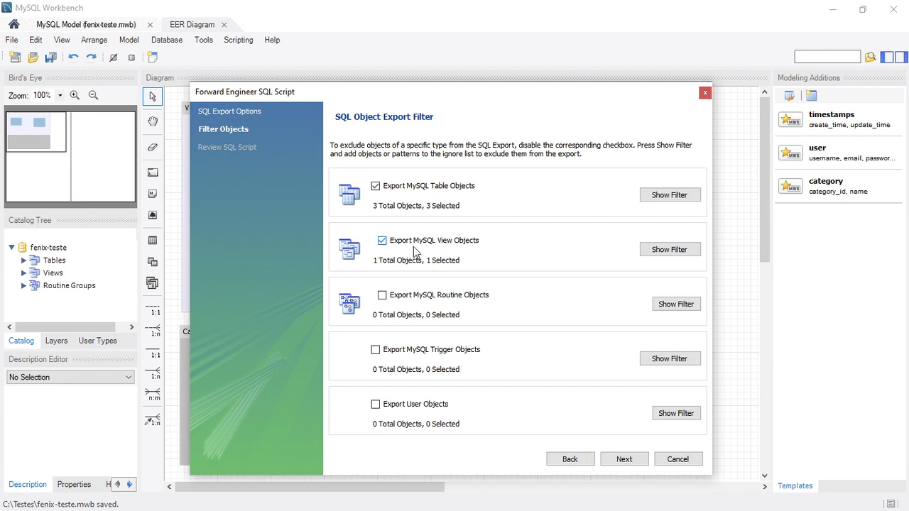
{"action": "mouse_move", "coordinate": [411, 93]}
{"action": "left_mouse_down"}
{"action": "mouse_move", "coordinate": [428, 483]}
{"action": "mouse_move", "coordinate": [427, 183]}
{"action": "mouse_move", "coordinate": [411, 104]}
{"action": "left_mouse_up"}
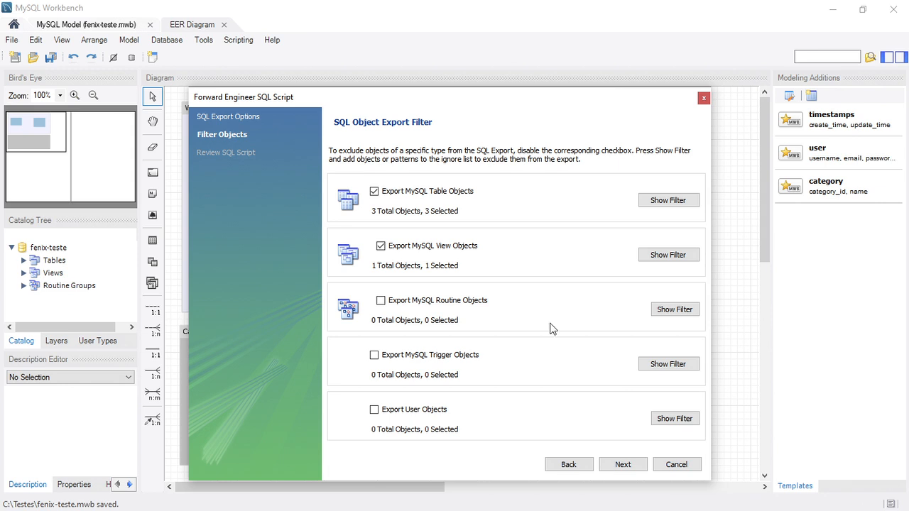
{"action": "left_click", "coordinate": [675, 464]}
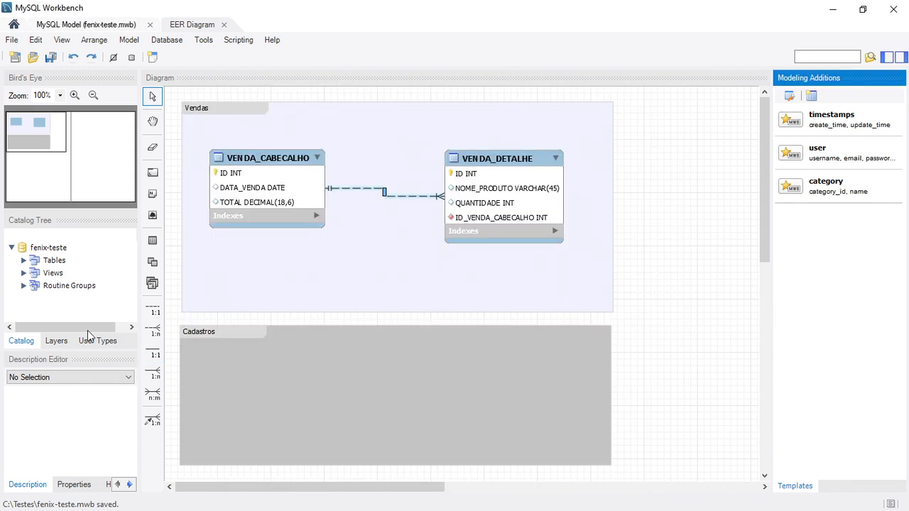
Open table1 from the catalog's Tables group to examine its definition, and close the table editor.
{"action": "left_click", "coordinate": [23, 261]}
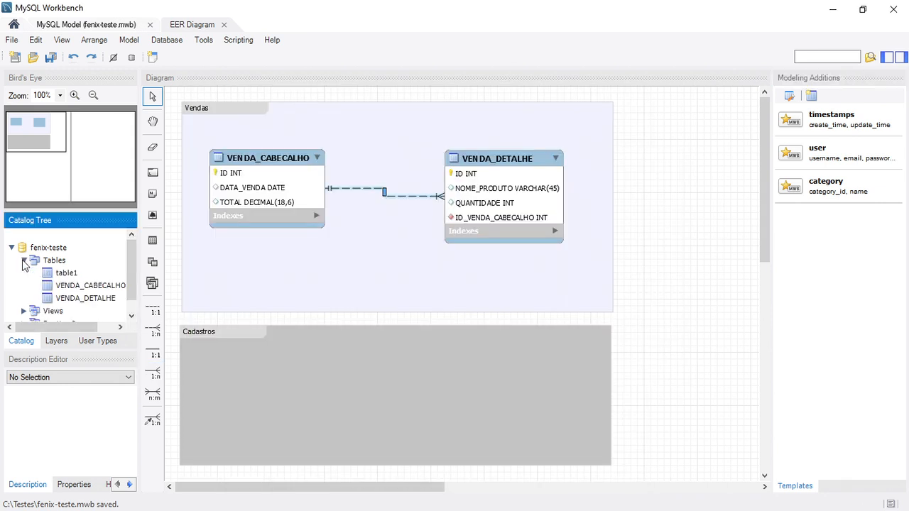
{"action": "right_click", "coordinate": [57, 278]}
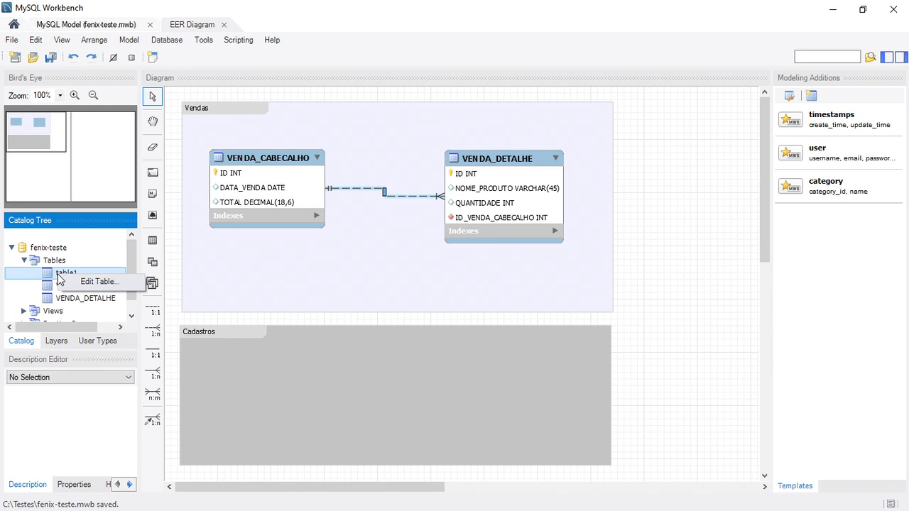
{"action": "left_click", "coordinate": [51, 276]}
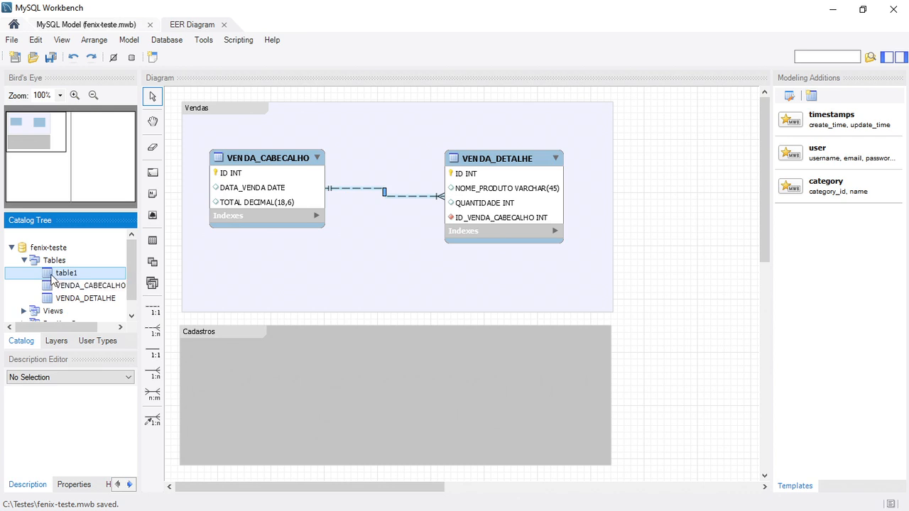
{"action": "double_click", "coordinate": [51, 279]}
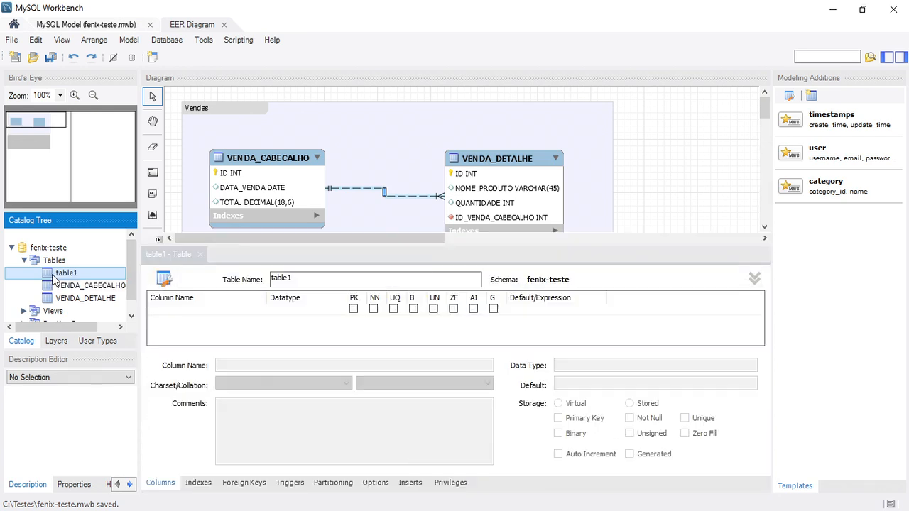
{"action": "left_click", "coordinate": [201, 259]}
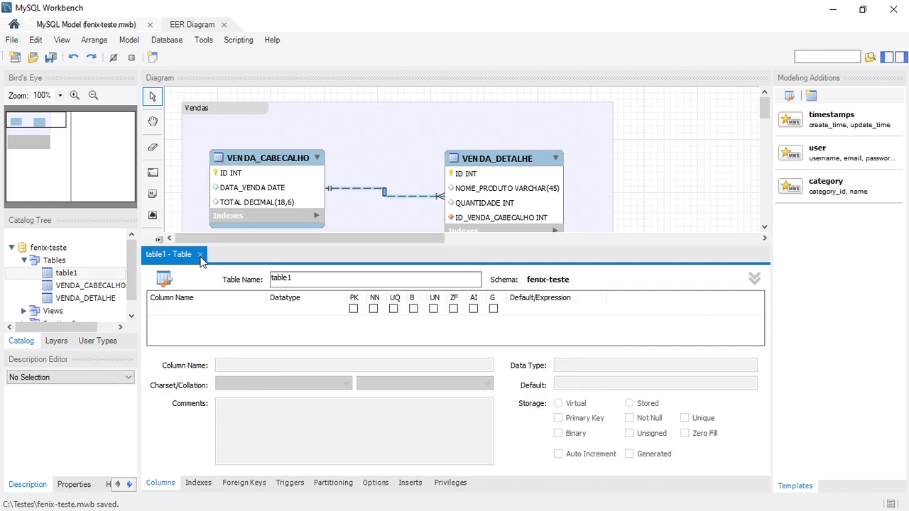
{"action": "left_click", "coordinate": [200, 255]}
Move the Vendas layer slightly right and up, and shift the Cadastros layer right to align their left edges.
{"action": "mouse_move", "coordinate": [191, 113]}
{"action": "left_mouse_down"}
{"action": "mouse_move", "coordinate": [565, 96]}
{"action": "mouse_move", "coordinate": [229, 121]}
{"action": "mouse_move", "coordinate": [197, 110]}
{"action": "left_mouse_up"}
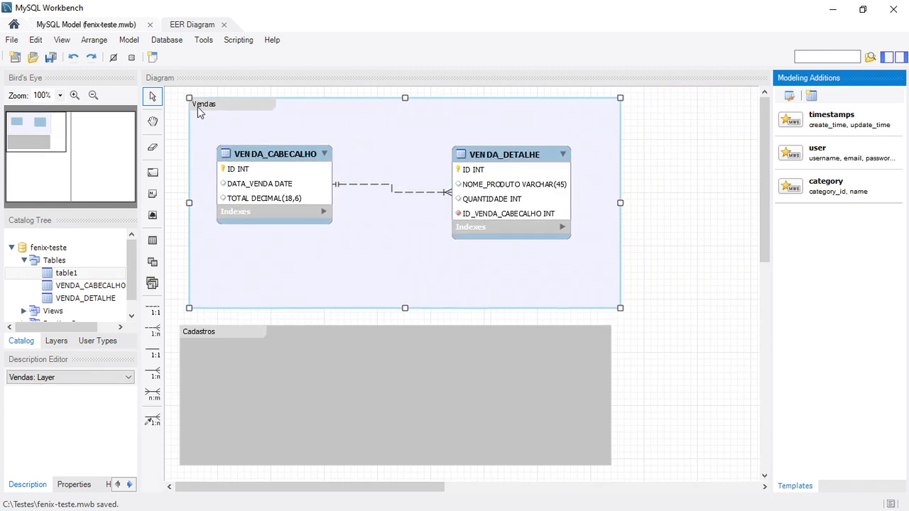
{"action": "left_click", "coordinate": [93, 97]}
{"action": "left_click", "coordinate": [92, 96]}
{"action": "left_click", "coordinate": [93, 96]}
{"action": "left_click", "coordinate": [92, 96]}
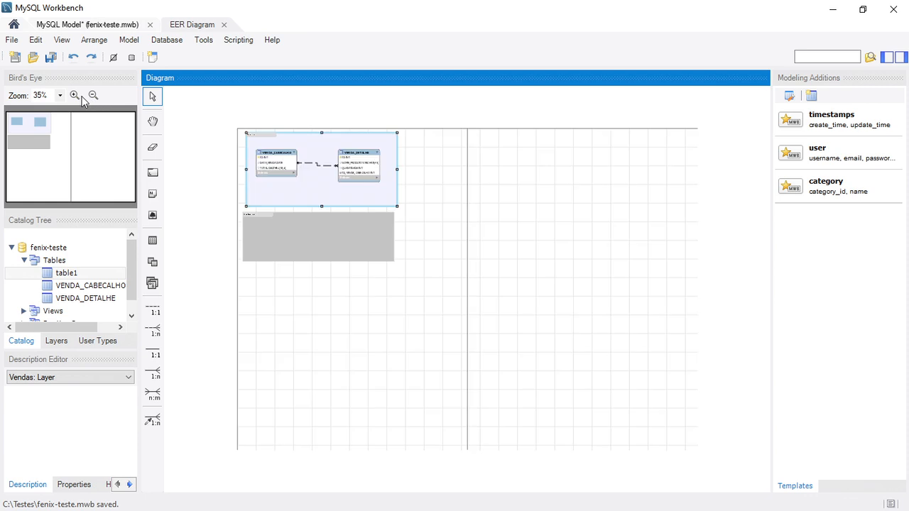
{"action": "left_click", "coordinate": [76, 96]}
{"action": "left_click_drag", "start_coordinate": [216, 259], "coordinate": [368, 420]}
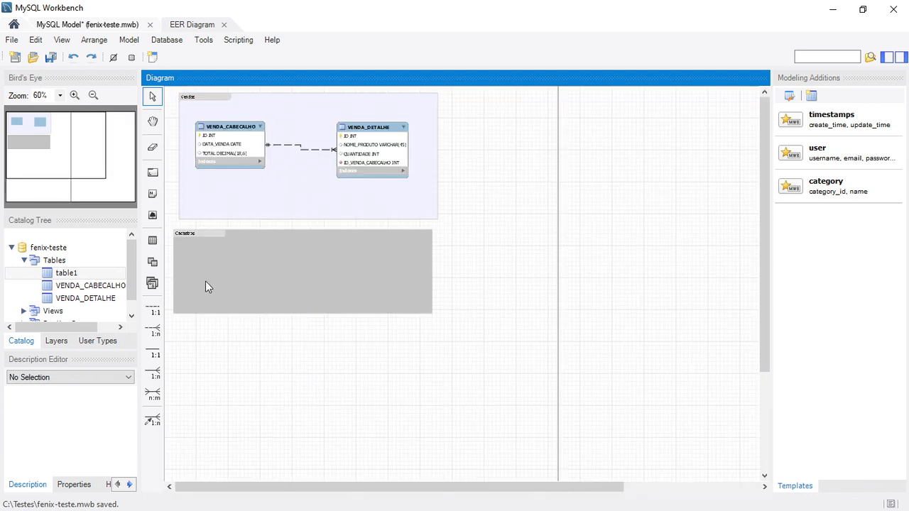
{"action": "mouse_move", "coordinate": [197, 236]}
{"action": "left_mouse_down"}
{"action": "mouse_move", "coordinate": [266, 347]}
{"action": "mouse_move", "coordinate": [284, 423]}
{"action": "mouse_move", "coordinate": [185, 231]}
{"action": "mouse_move", "coordinate": [203, 236]}
{"action": "left_mouse_up"}
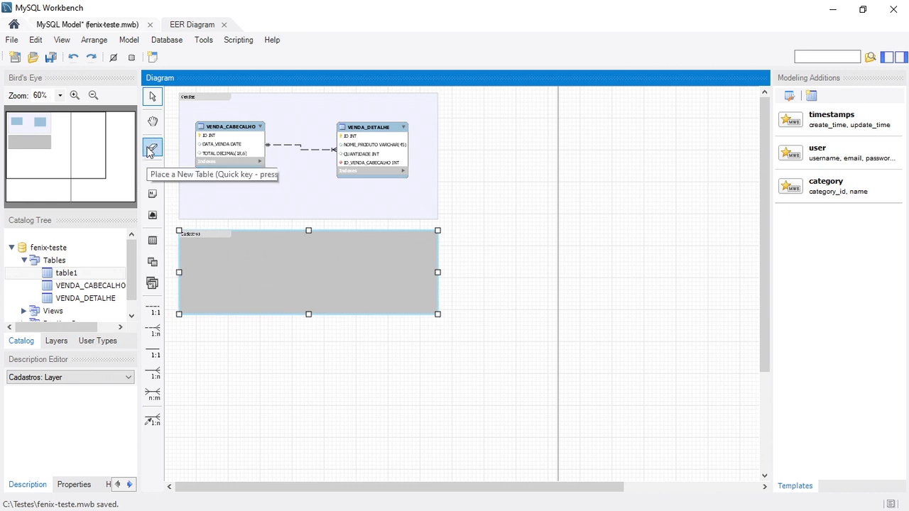
{"action": "left_click", "coordinate": [75, 95]}
{"action": "left_click", "coordinate": [76, 95]}
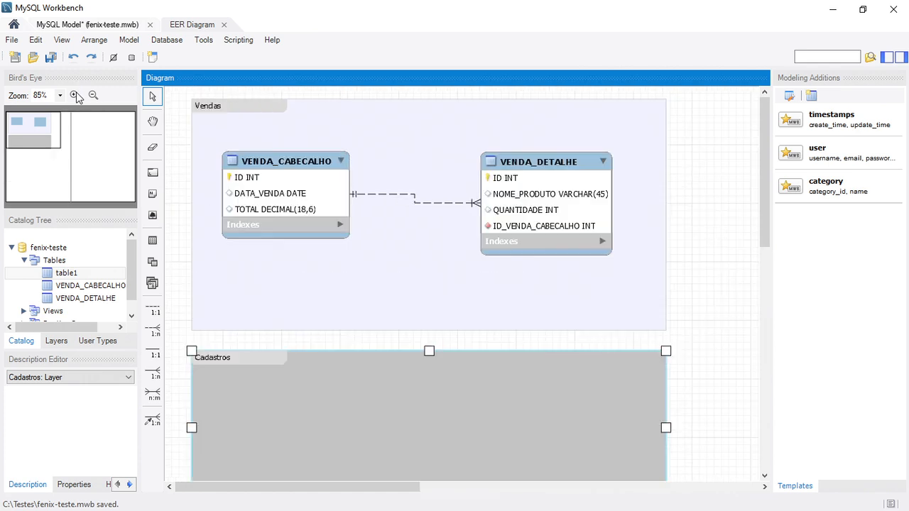
{"action": "left_click", "coordinate": [75, 275]}
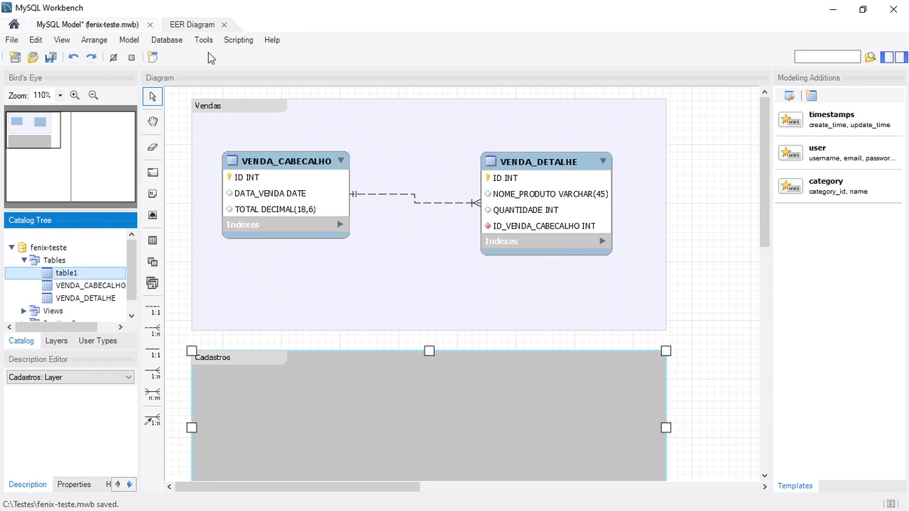
{"action": "left_click", "coordinate": [36, 41]}
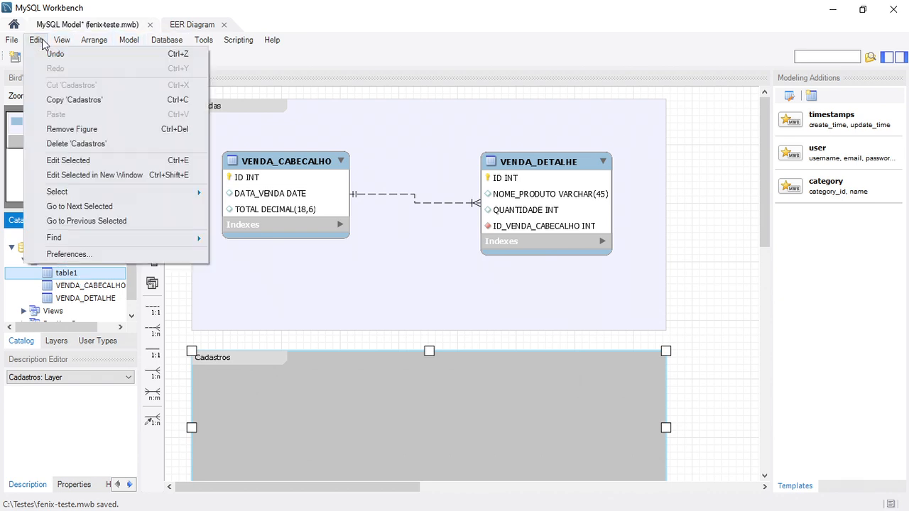
{"action": "mouse_move", "coordinate": [58, 44]}
{"action": "mouse_move", "coordinate": [124, 44]}
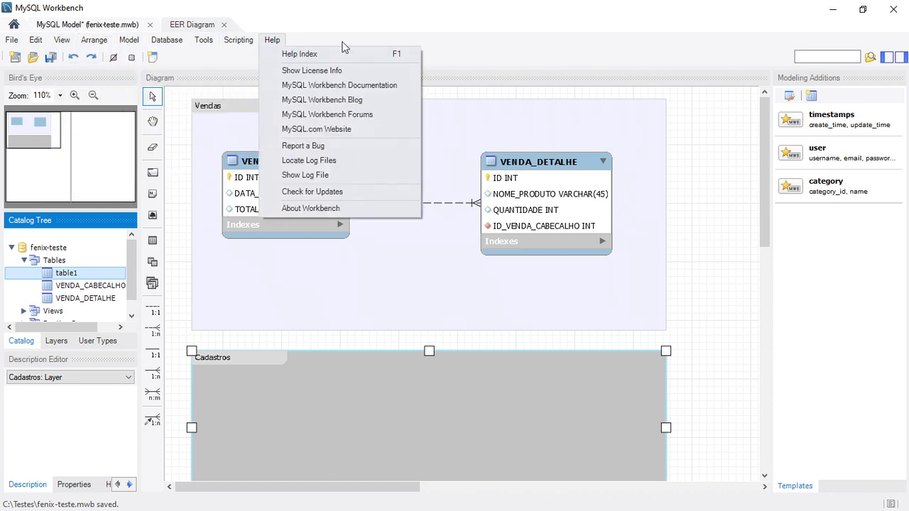
{"action": "left_click", "coordinate": [342, 46]}
{"action": "left_click", "coordinate": [37, 41]}
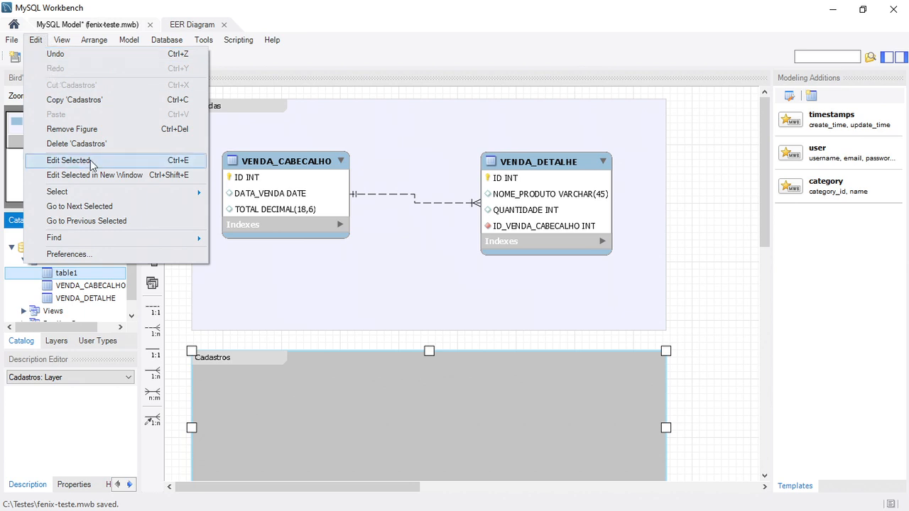
{"action": "left_click", "coordinate": [276, 409]}
{"action": "left_click", "coordinate": [234, 341]}
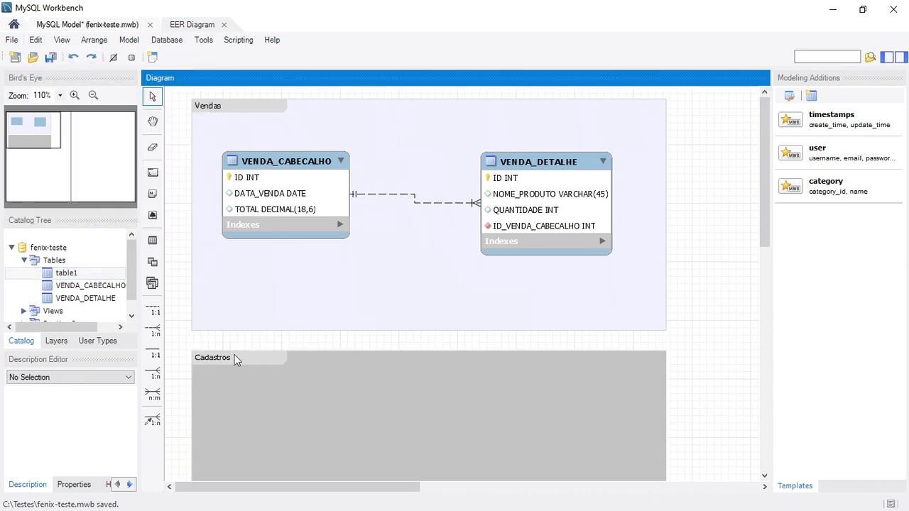
Place table1 from the catalog onto the Cadastros layer and delete it from the model.
{"action": "left_click", "coordinate": [87, 273]}
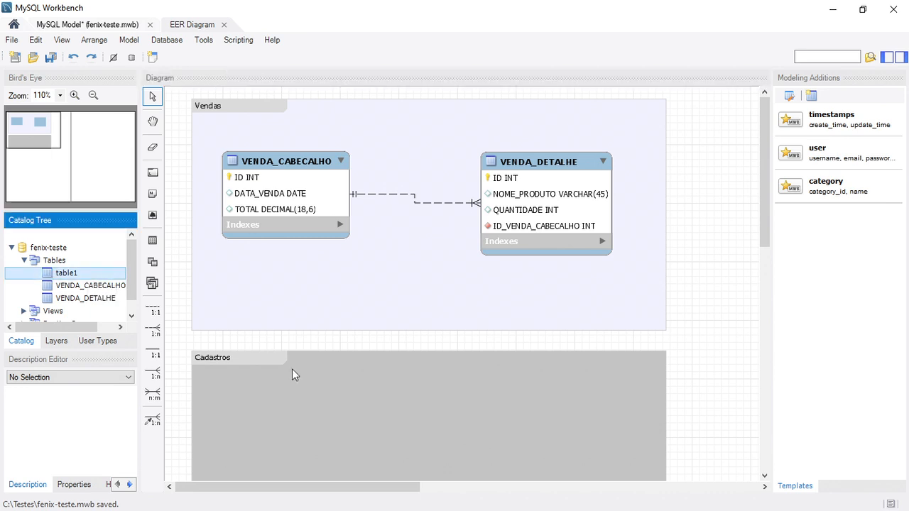
{"action": "left_click_drag", "start_coordinate": [334, 412], "coordinate": [333, 412]}
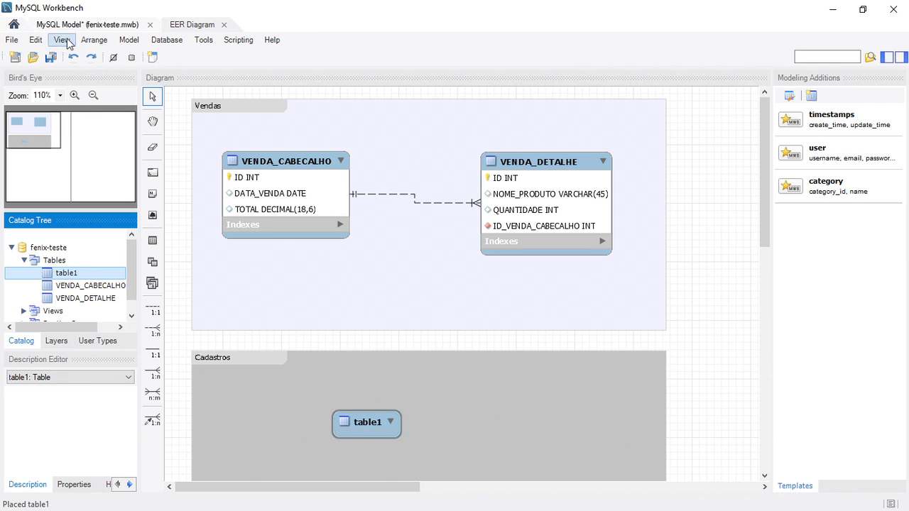
{"action": "left_click", "coordinate": [355, 426]}
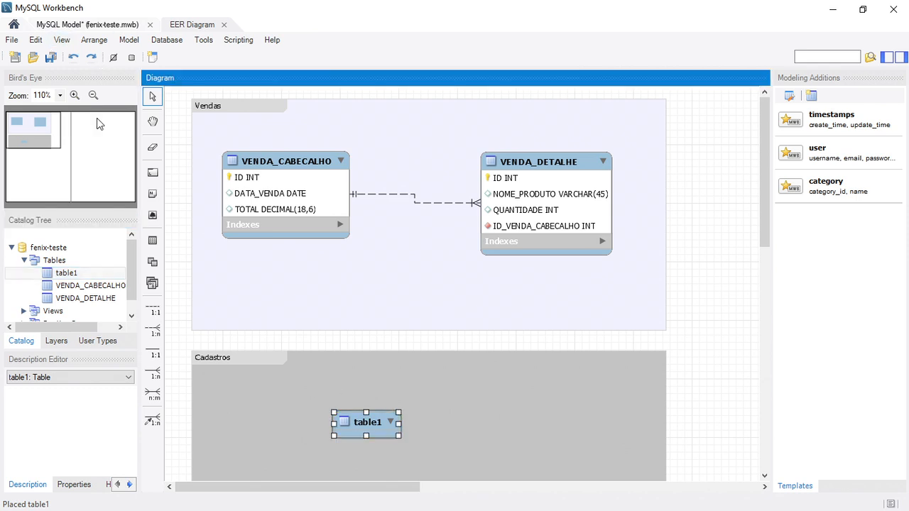
{"action": "left_click", "coordinate": [35, 40]}
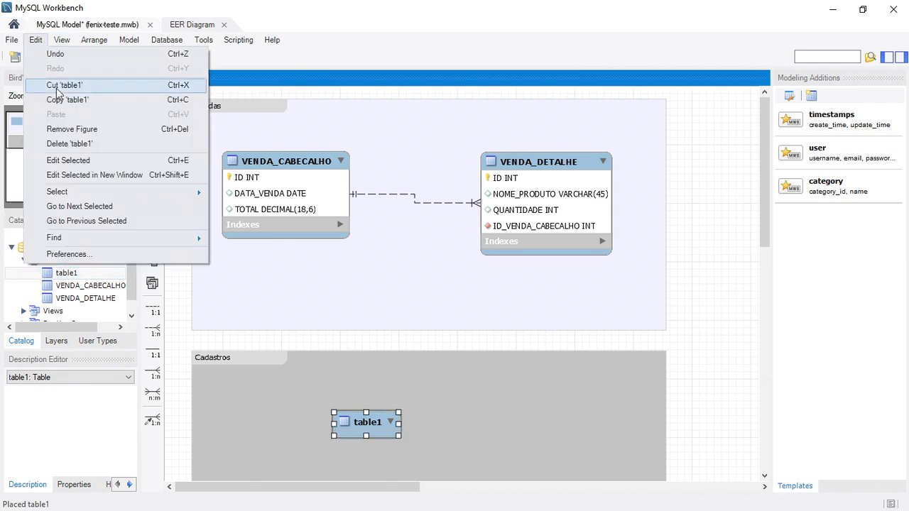
{"action": "left_click", "coordinate": [68, 145]}
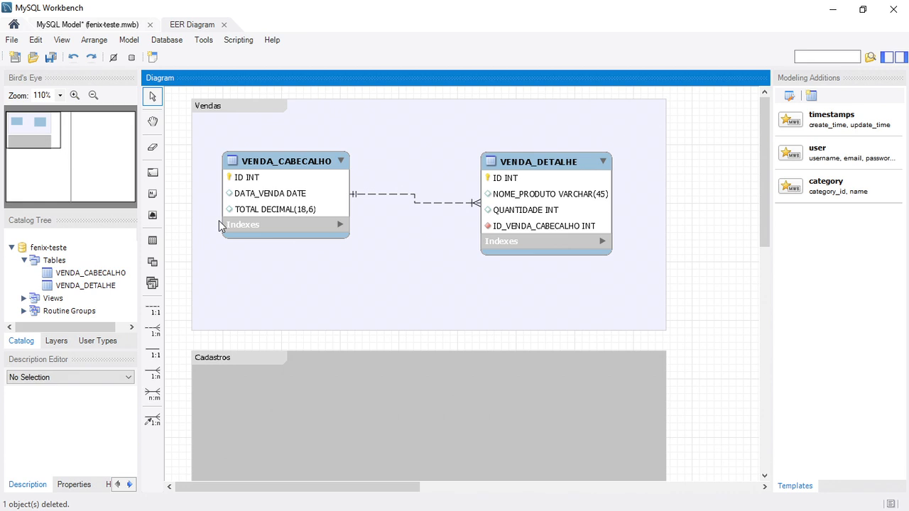
Place view1 from the catalog's Views group onto the Cadastros layer and delete it from the model.
{"action": "left_click", "coordinate": [24, 260]}
{"action": "left_click", "coordinate": [24, 273]}
{"action": "left_click", "coordinate": [59, 286]}
{"action": "left_click_drag", "start_coordinate": [342, 395], "coordinate": [342, 395]}
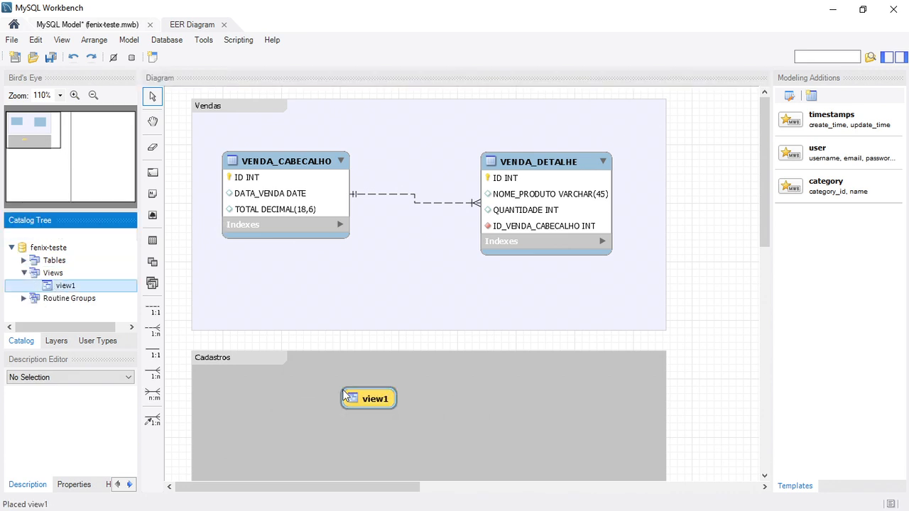
{"action": "left_click", "coordinate": [39, 43]}
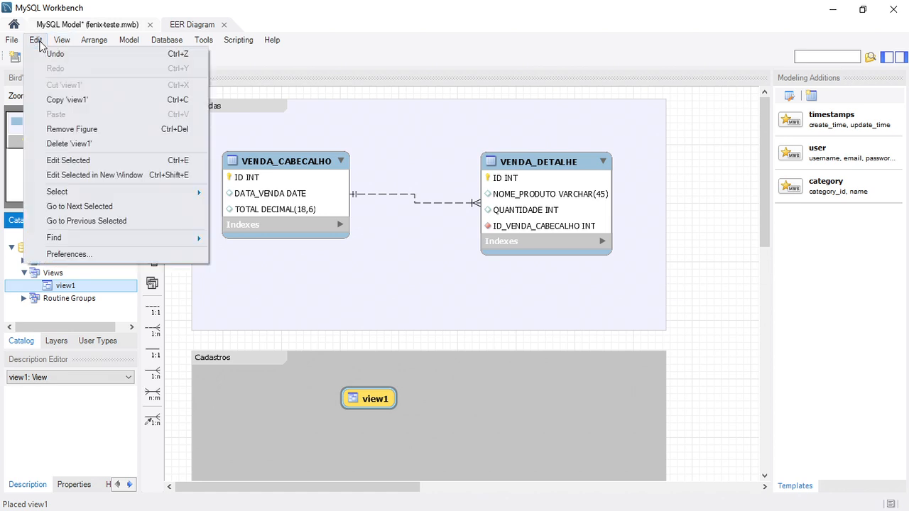
{"action": "left_click", "coordinate": [68, 148]}
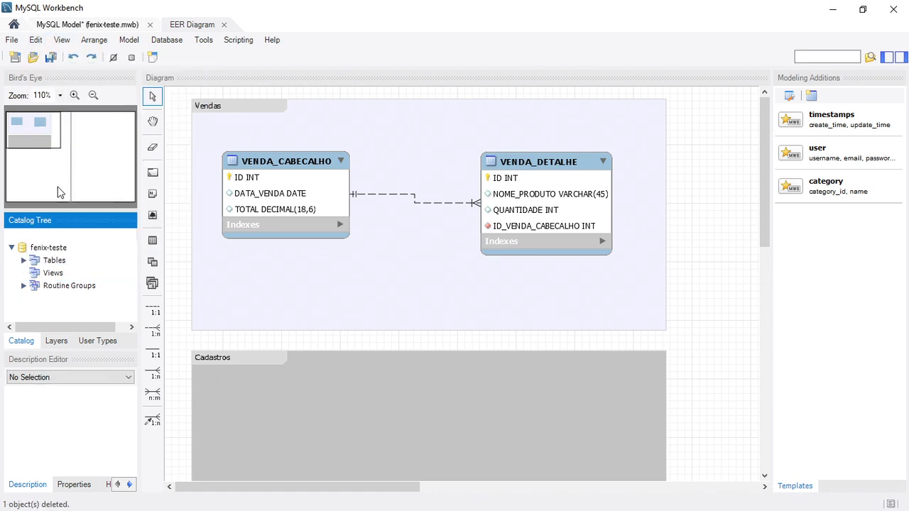
Place routines1 from the catalog onto the Cadastros layer, delete it from the model, and save the model.
{"action": "left_click", "coordinate": [24, 285]}
{"action": "left_click_drag", "start_coordinate": [60, 299], "coordinate": [224, 377]}
{"action": "left_click", "coordinate": [37, 40]}
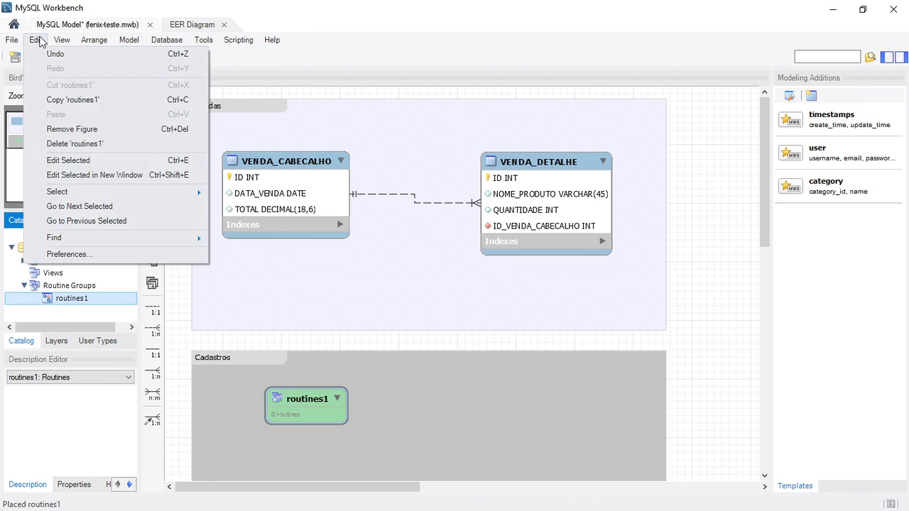
{"action": "left_click", "coordinate": [60, 145]}
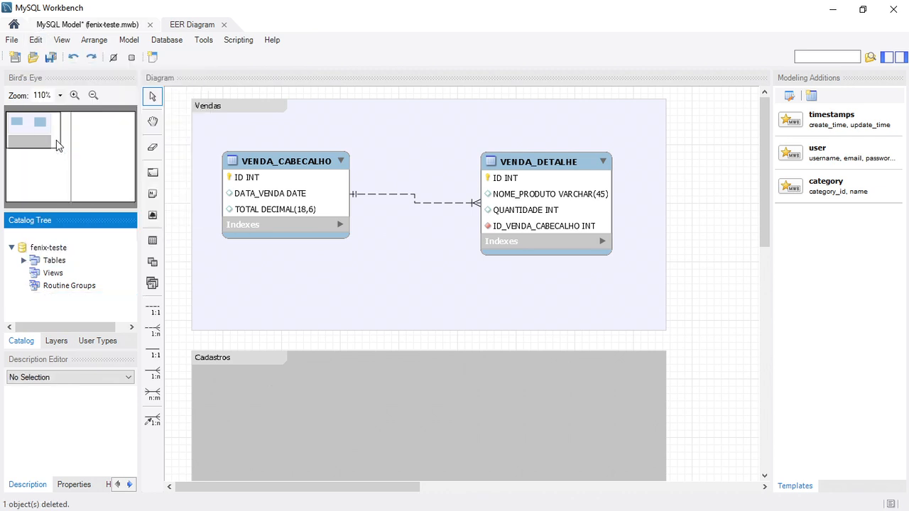
{"action": "left_click", "coordinate": [51, 58]}
Start the Forward Engineer SQL CREATE Script export and accept the export options and object filter to generate the script.
{"action": "left_click", "coordinate": [20, 42]}
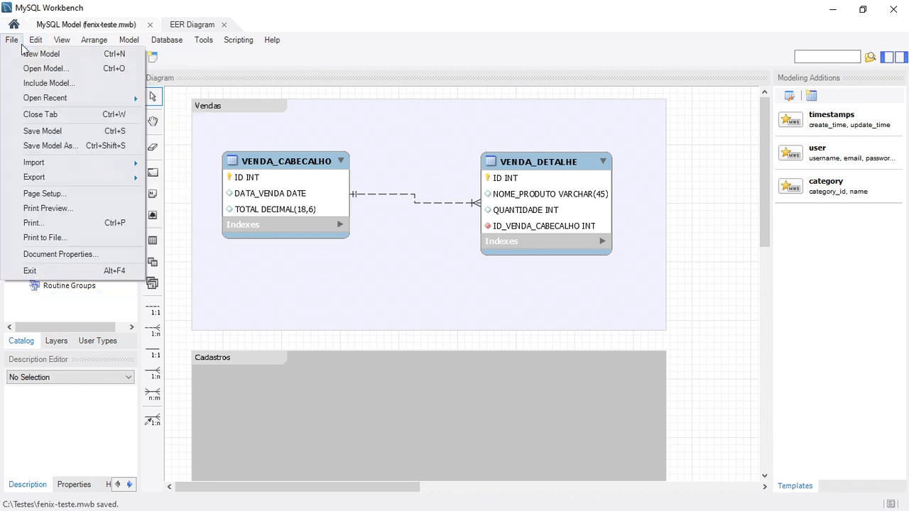
{"action": "mouse_move", "coordinate": [61, 178]}
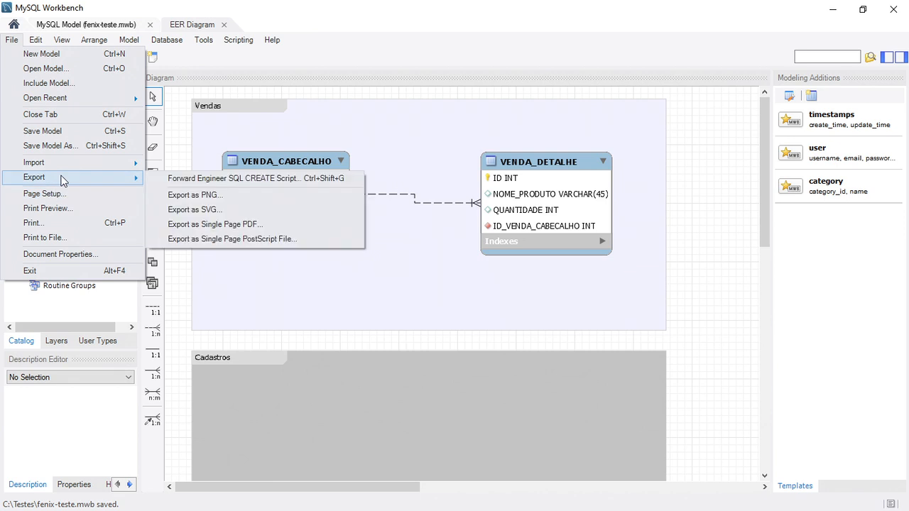
{"action": "left_click", "coordinate": [160, 179]}
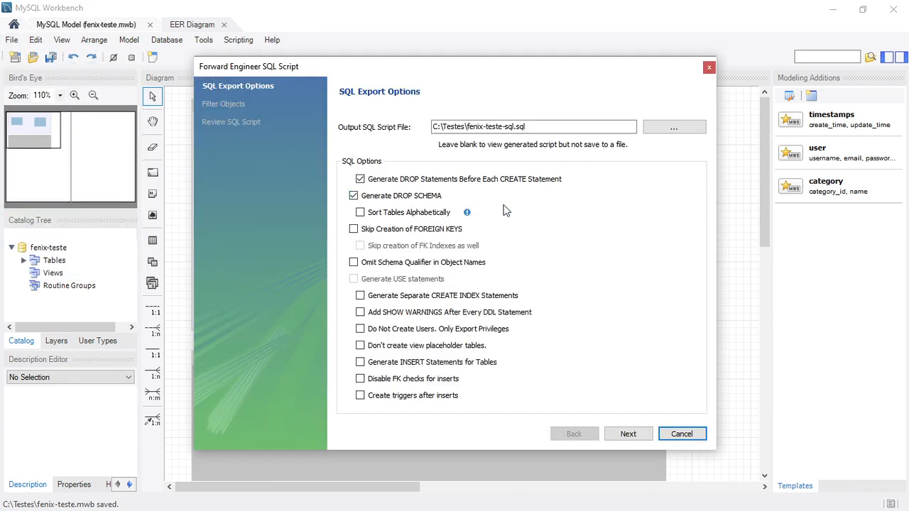
{"action": "left_click", "coordinate": [627, 436]}
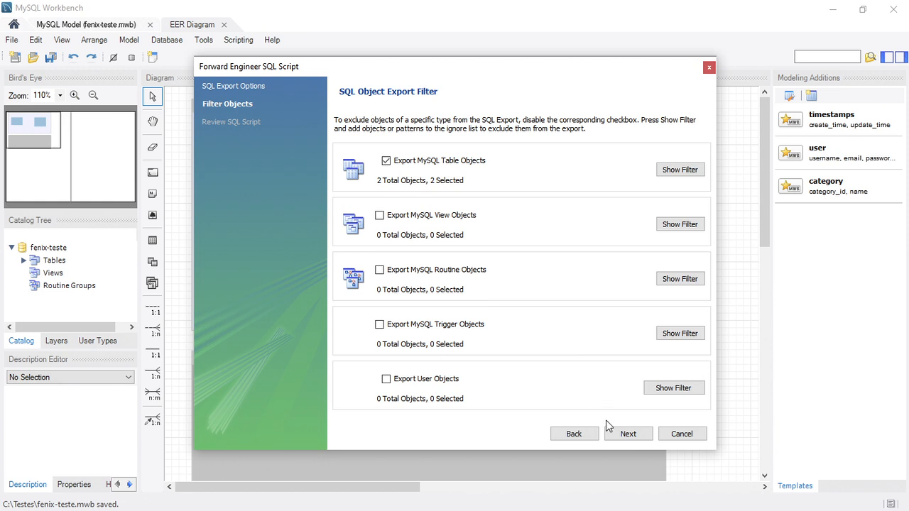
{"action": "left_click", "coordinate": [625, 435]}
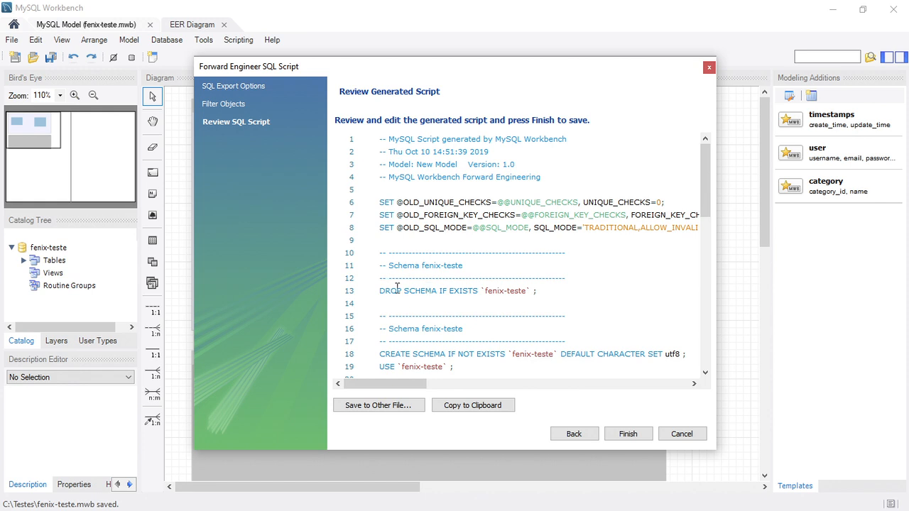
Review the generated script through to its end and finish the export to C:\Testes\fenix-teste-sql.sql.
{"action": "scroll", "coordinate": [707, 237], "scroll_direction": "down", "scroll_amount": 3}
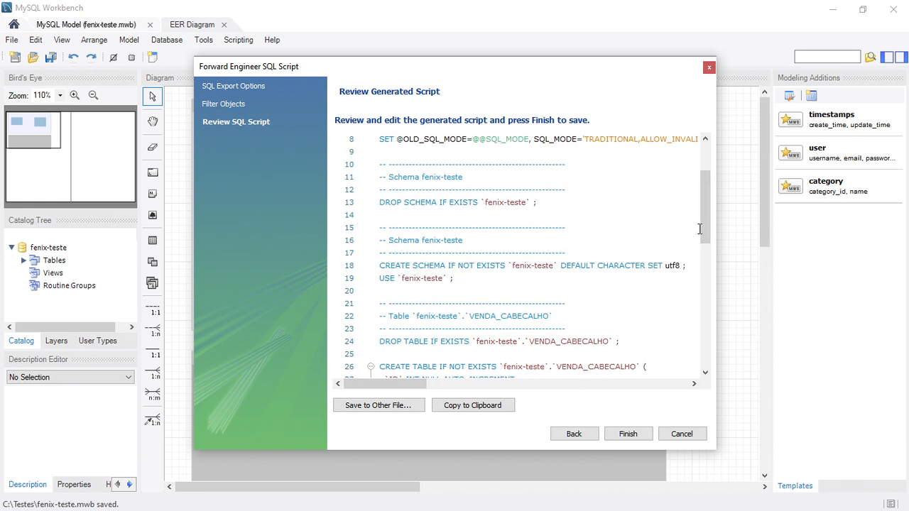
{"action": "scroll", "coordinate": [696, 236], "scroll_direction": "down", "scroll_amount": 4}
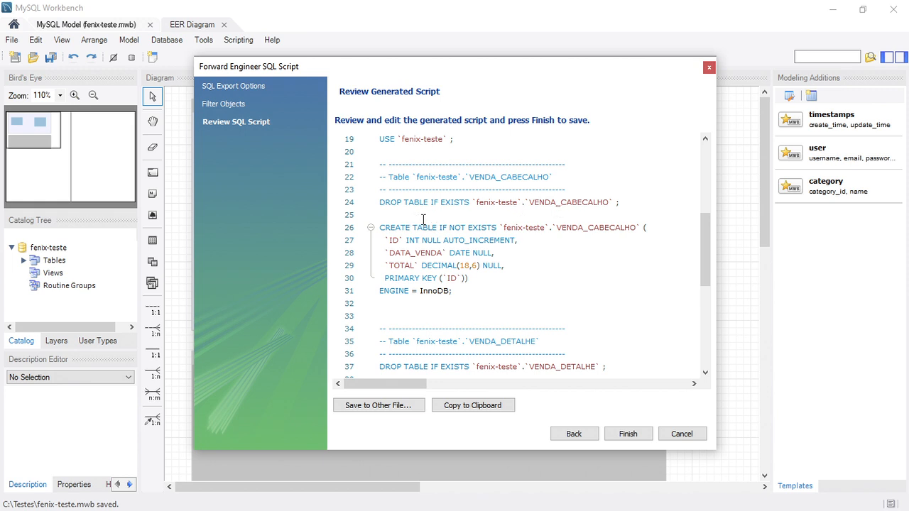
{"action": "scroll", "coordinate": [707, 263], "scroll_direction": "down", "scroll_amount": 5}
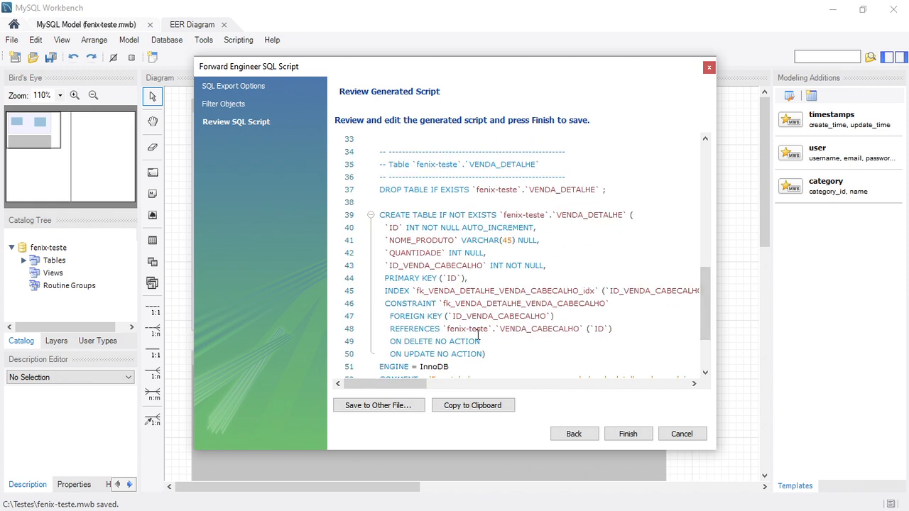
{"action": "left_click_drag", "start_coordinate": [704, 316], "coordinate": [706, 354]}
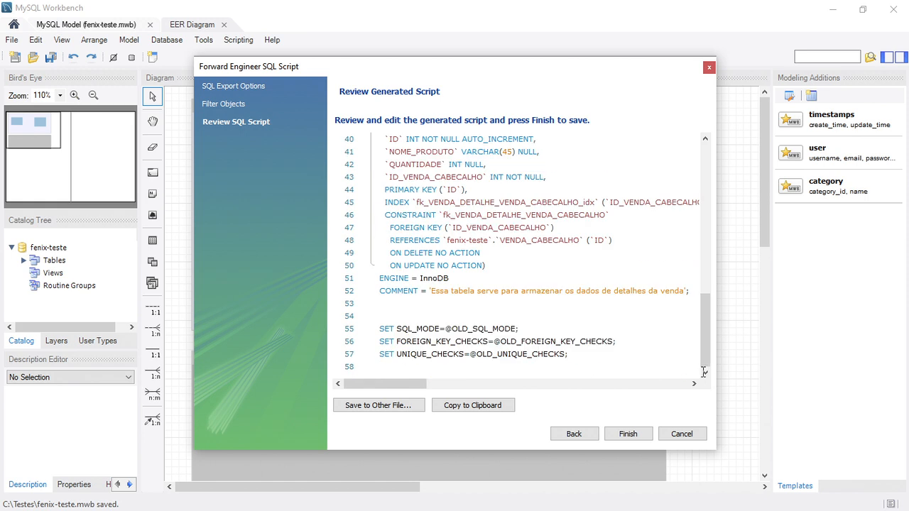
{"action": "left_click", "coordinate": [629, 434]}
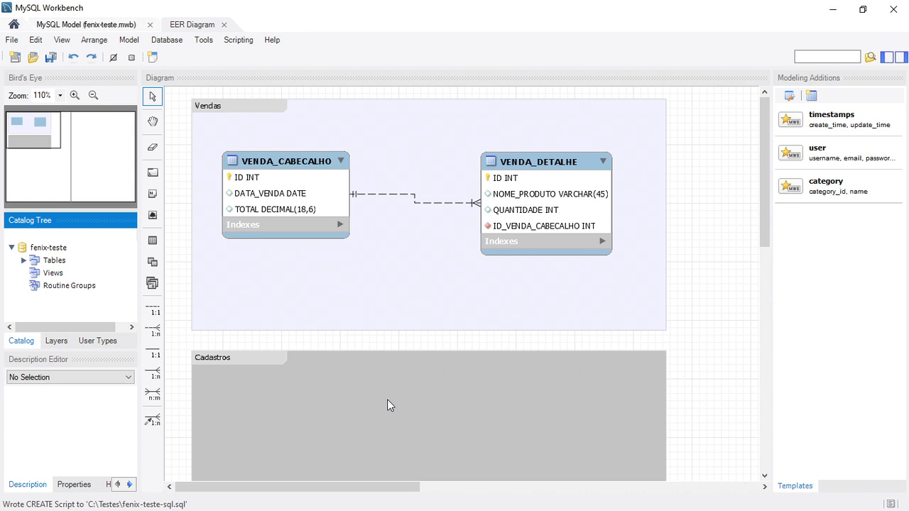
Switch to the Testes folder in File Explorer, show the files in details view, and sort them by type.
{"action": "key", "text": "alt+Tab"}
{"action": "key", "text": "alt+Tab"}
{"action": "key", "text": "alt+Tab"}
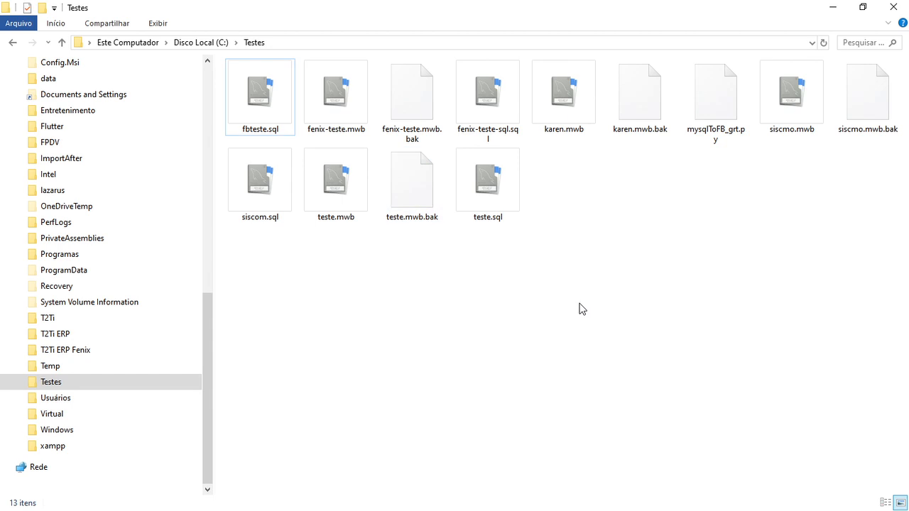
{"action": "left_click", "coordinate": [885, 502]}
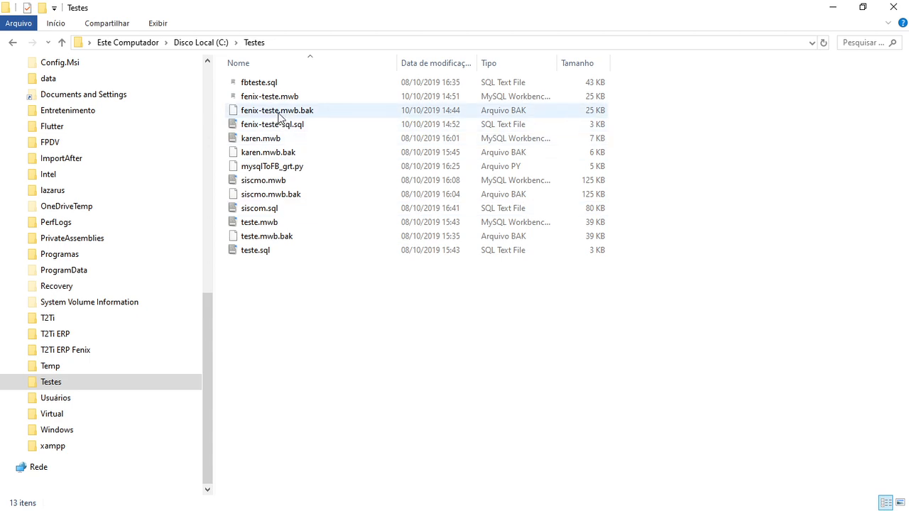
{"action": "left_click", "coordinate": [511, 65]}
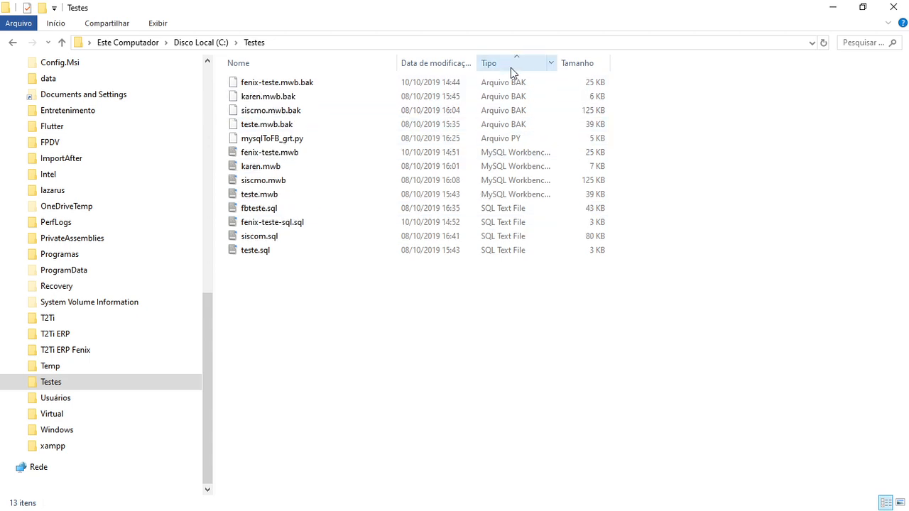
Open the exported fenix-teste-sql.sql file in Notepad++.
{"action": "left_click", "coordinate": [301, 226]}
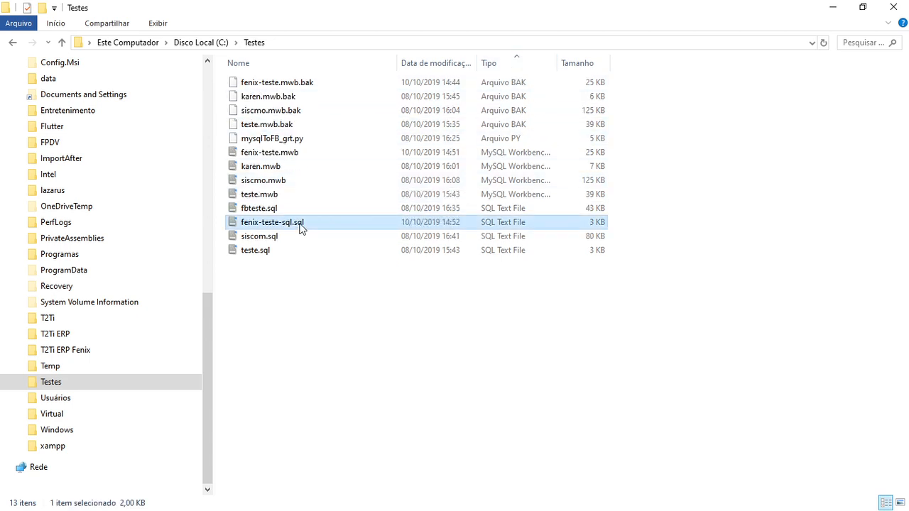
{"action": "right_click", "coordinate": [301, 226]}
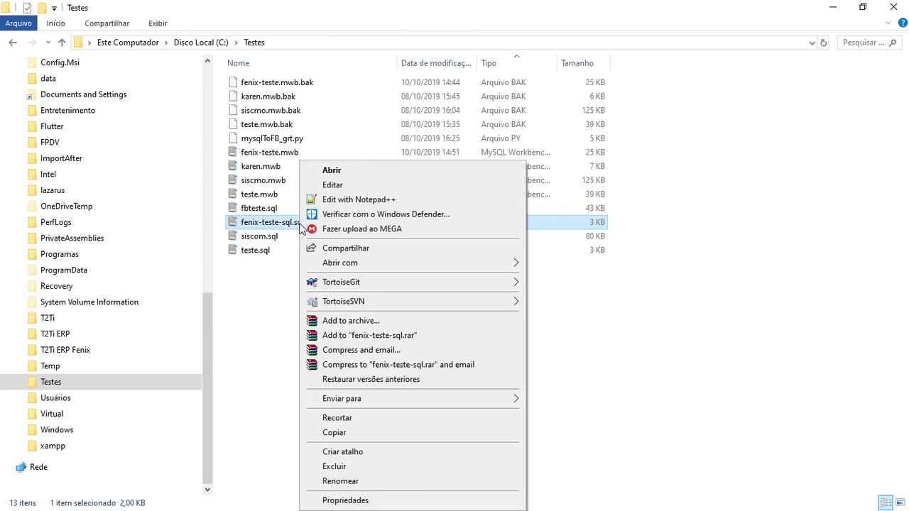
{"action": "left_click", "coordinate": [334, 201]}
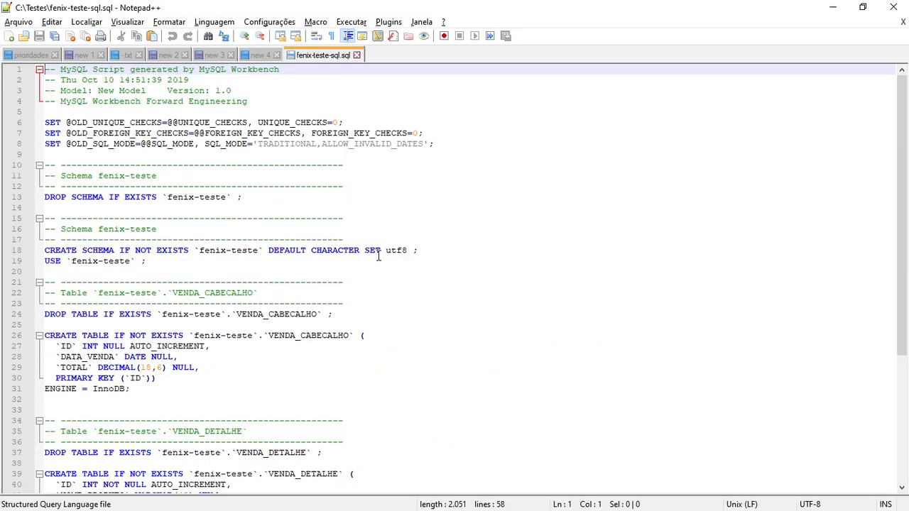
Copy the entire script from Notepad++ and paste it into the query editor in SQLyog.
{"action": "key", "text": "ctrl+a"}
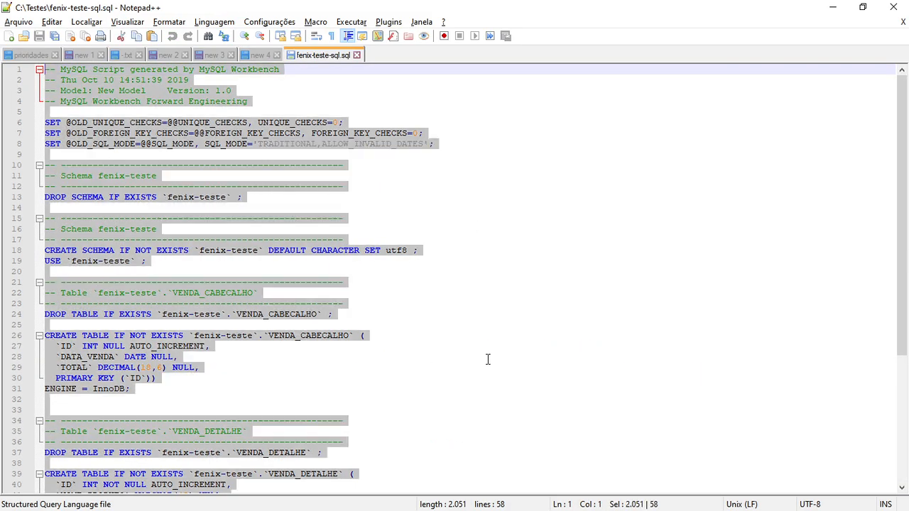
{"action": "key", "text": "alt+Tab"}
{"action": "key", "text": "alt+Tab"}
{"action": "key", "text": "alt+Tab"}
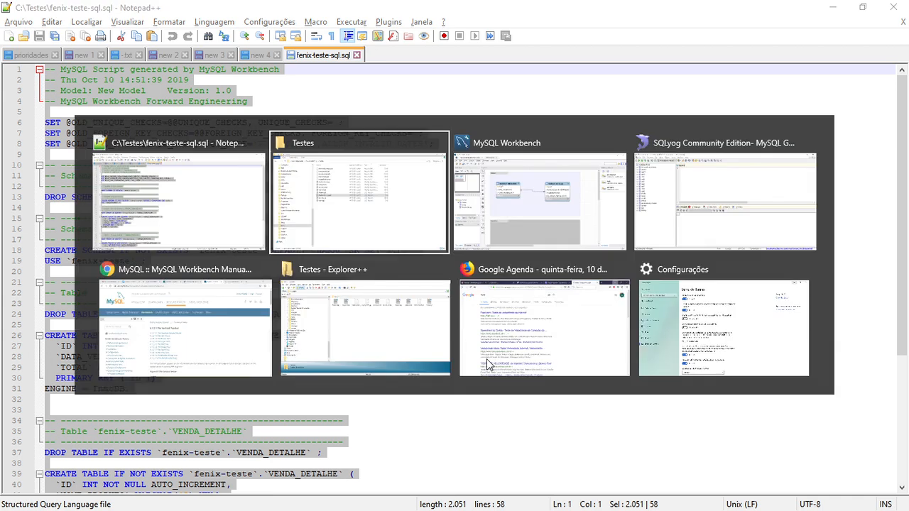
{"action": "key", "text": "ctrl+v"}
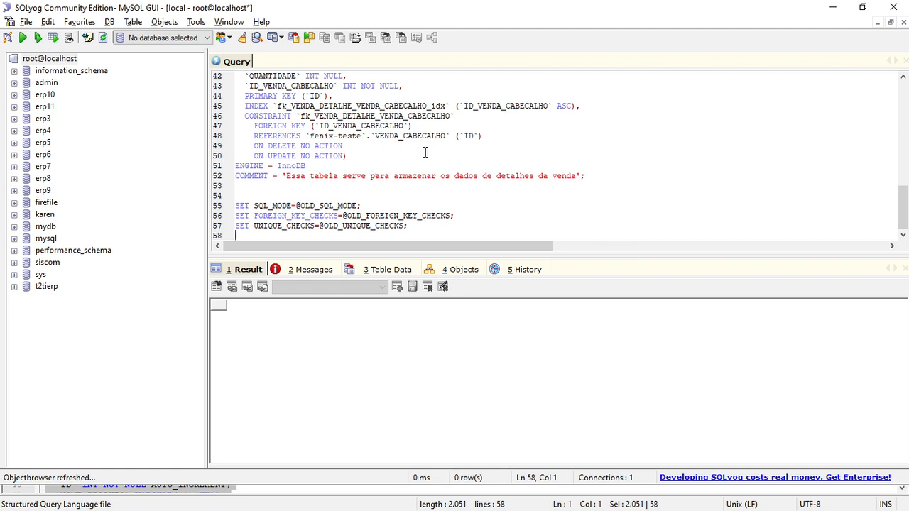
Execute all queries of the pasted script and check the execution messages for errors.
{"action": "key", "text": "ctrl+Home"}
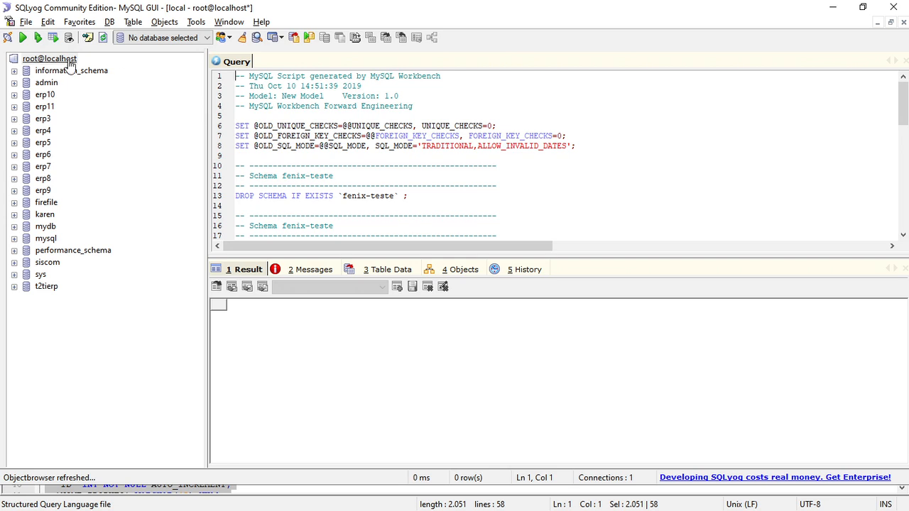
{"action": "left_click", "coordinate": [38, 39]}
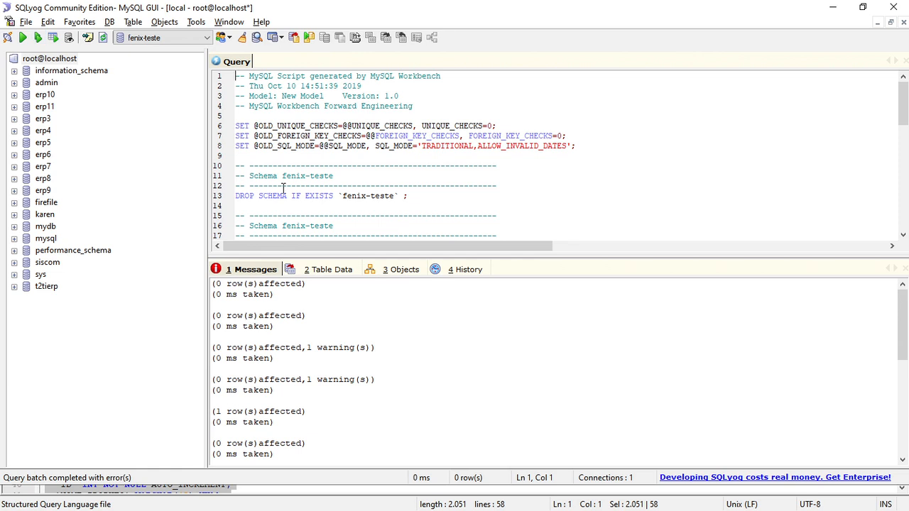
{"action": "left_click_drag", "start_coordinate": [903, 323], "coordinate": [904, 365]}
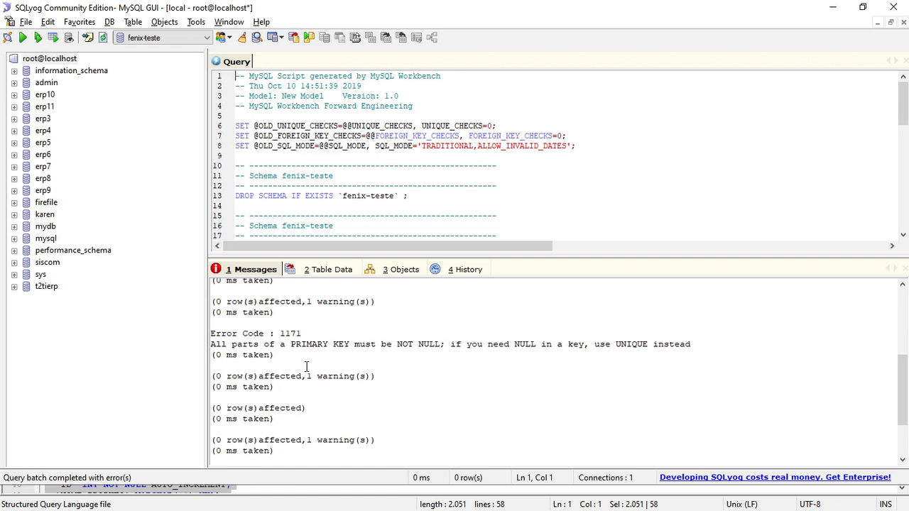
Refresh the server's object browser and expand the fenix-teste database to inspect its tables.
{"action": "left_click", "coordinate": [50, 62]}
{"action": "left_click", "coordinate": [50, 62]}
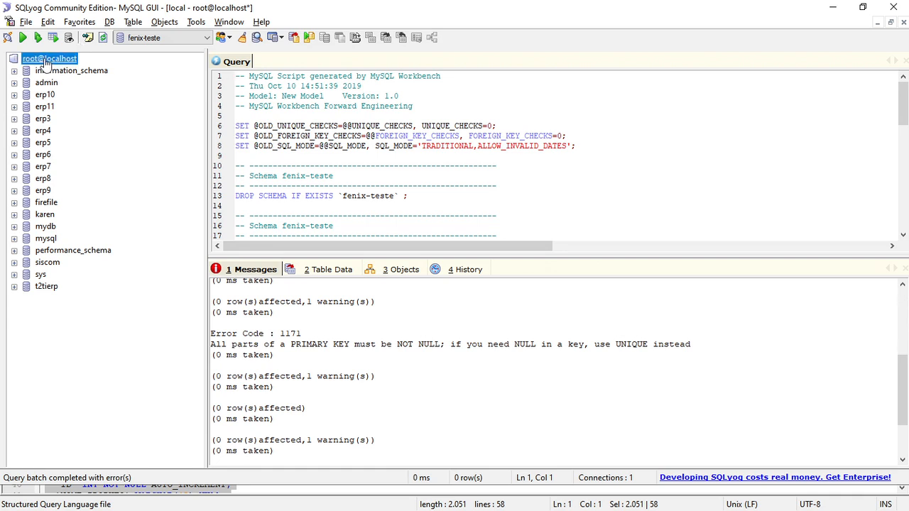
{"action": "left_click", "coordinate": [102, 39]}
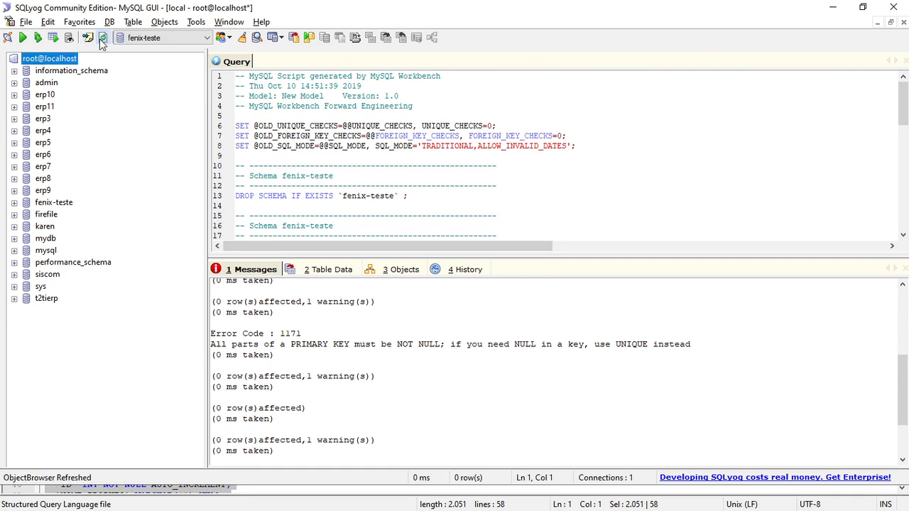
{"action": "left_click", "coordinate": [14, 202]}
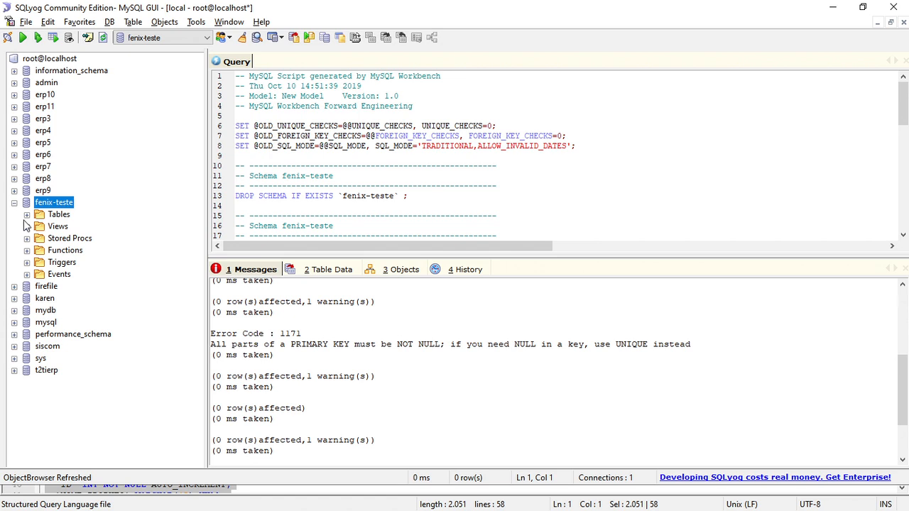
{"action": "left_click", "coordinate": [27, 214]}
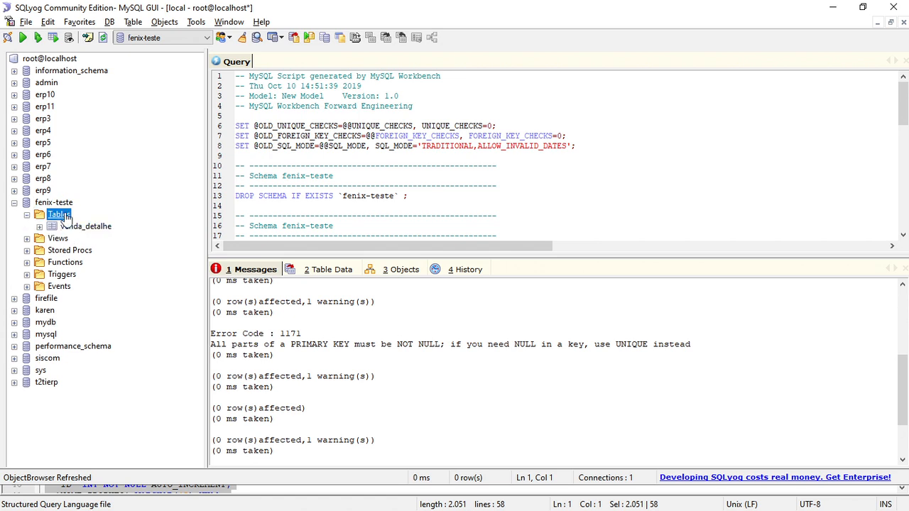
Drop the fenix-teste database and clear the entire script from the query editor.
{"action": "right_click", "coordinate": [63, 204]}
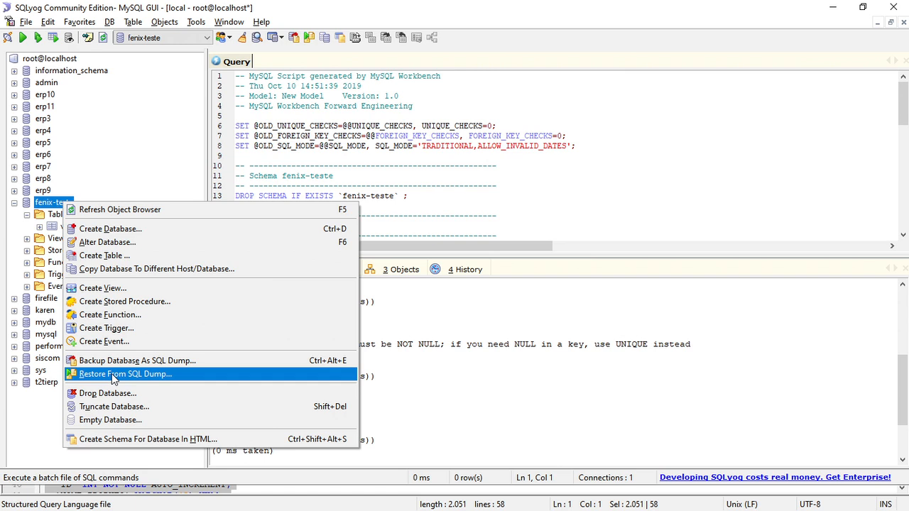
{"action": "left_click", "coordinate": [112, 393]}
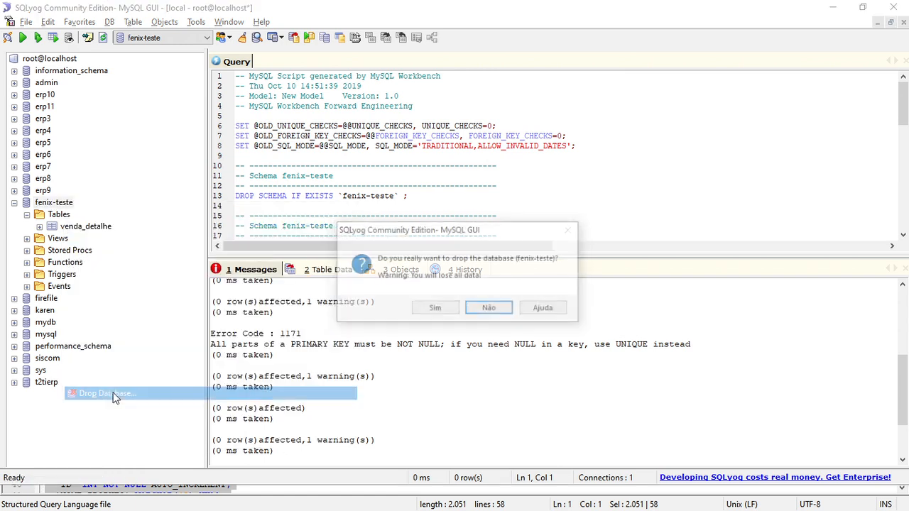
{"action": "left_click", "coordinate": [435, 310]}
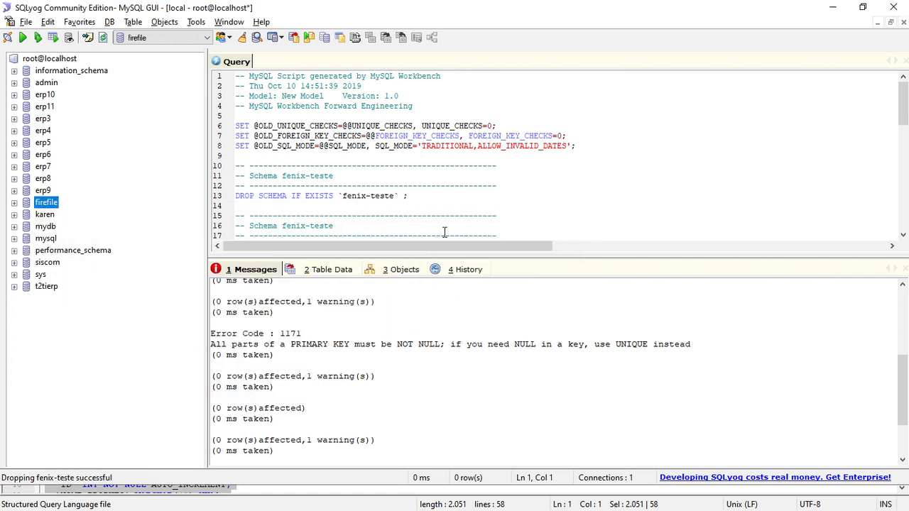
{"action": "left_click", "coordinate": [445, 206]}
{"action": "key", "text": "ctrl+a"}
{"action": "key", "text": "Delete"}
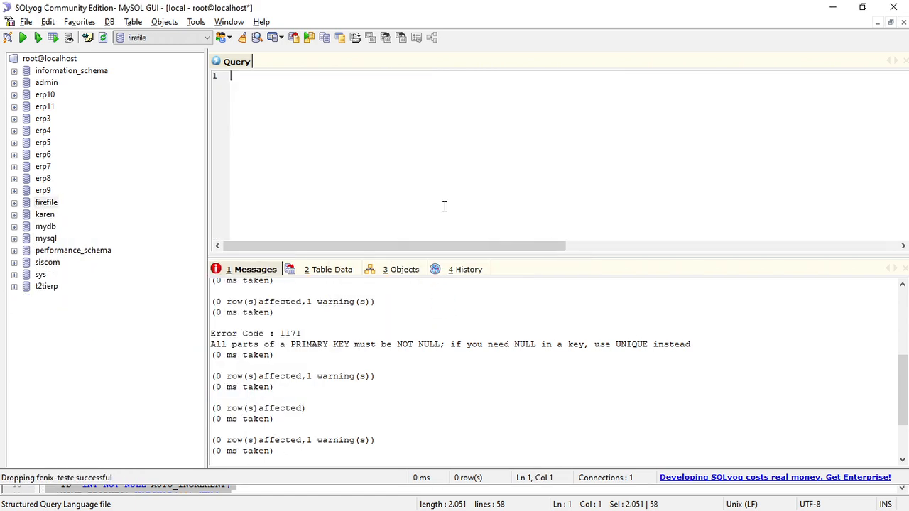
Switch to MySQL Workbench, mark the ID column of the VENDA_CABECALHO table as Not Null, and save the model.
{"action": "key", "text": "alt+Tab"}
{"action": "key", "text": "alt+Tab"}
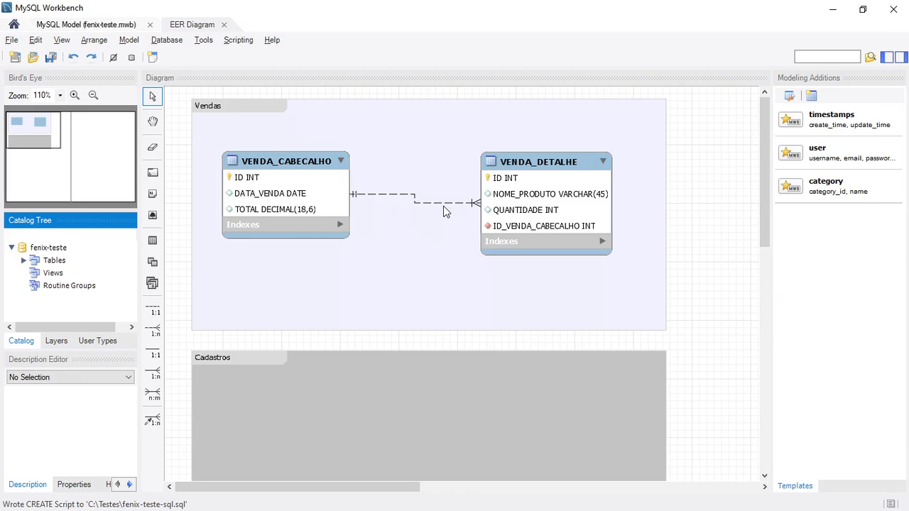
{"action": "left_click", "coordinate": [298, 189]}
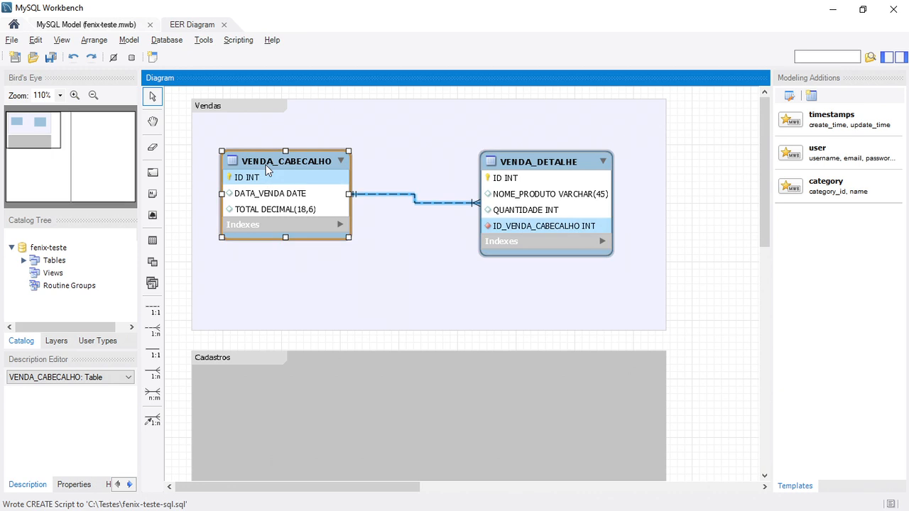
{"action": "double_click", "coordinate": [267, 168]}
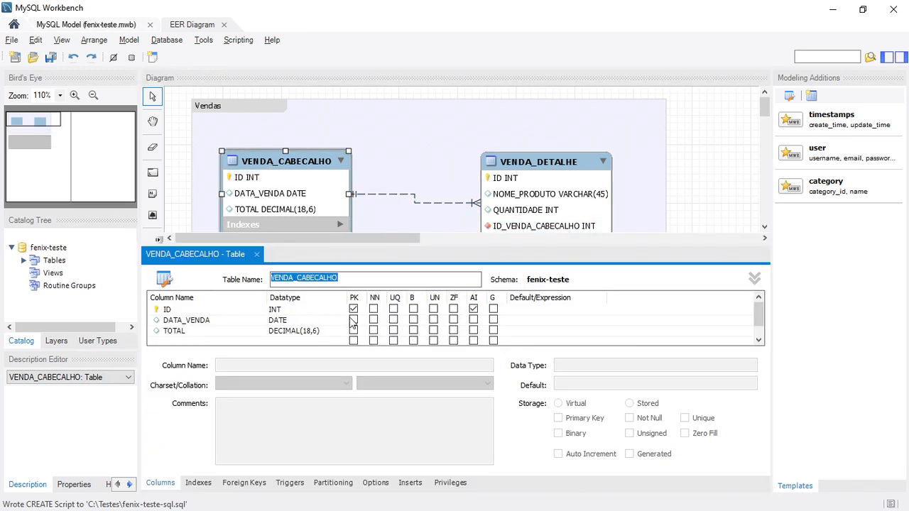
{"action": "left_click", "coordinate": [374, 309]}
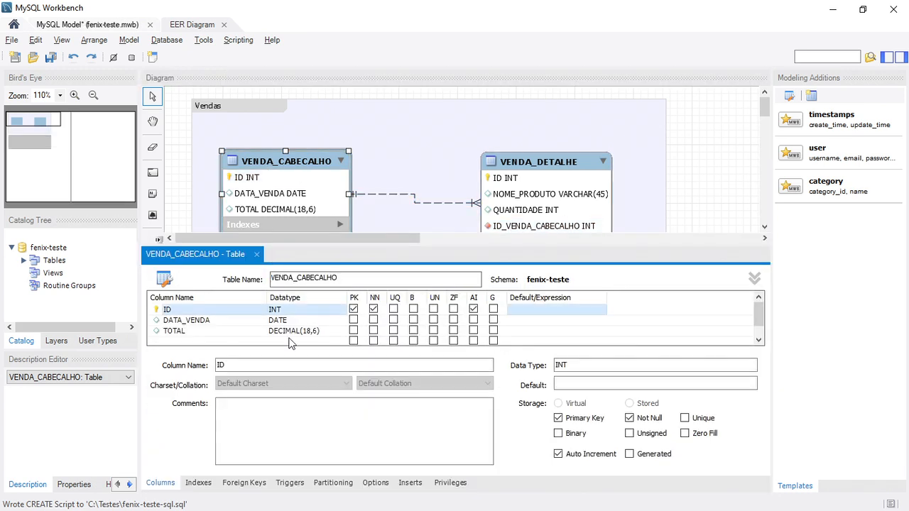
{"action": "left_click", "coordinate": [256, 254]}
{"action": "left_click", "coordinate": [51, 59]}
Export the model as an SQL CREATE script to C:\Testes\fenix-teste-sql.sql, replacing the existing file.
{"action": "left_click", "coordinate": [12, 40]}
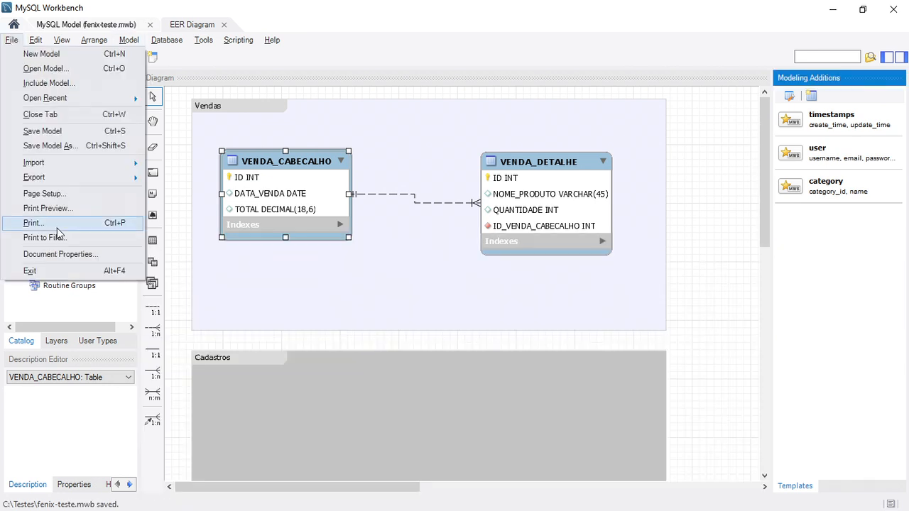
{"action": "mouse_move", "coordinate": [75, 177]}
{"action": "left_click", "coordinate": [164, 178]}
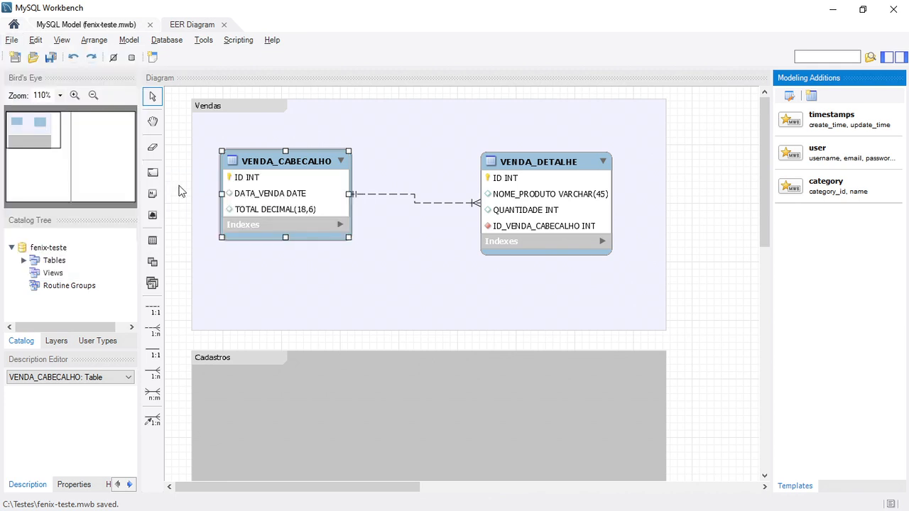
{"action": "left_click", "coordinate": [628, 435]}
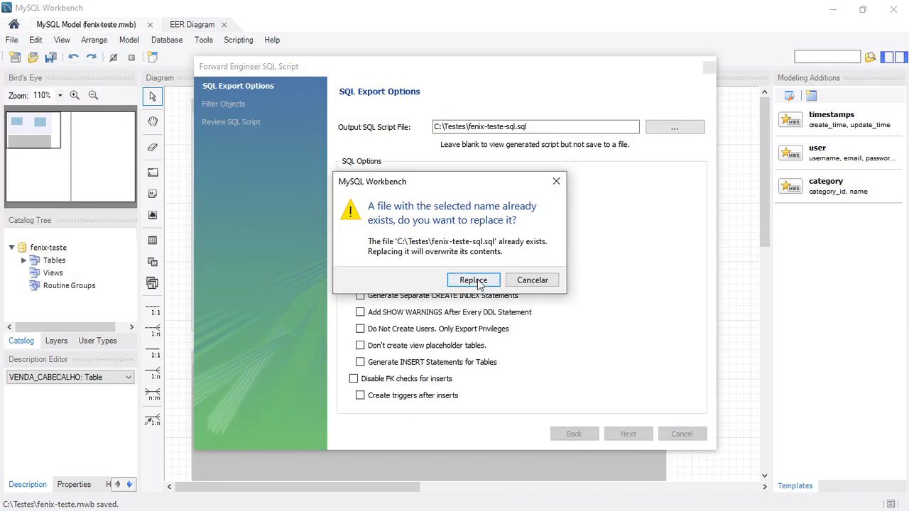
{"action": "left_click", "coordinate": [476, 280]}
{"action": "left_click", "coordinate": [617, 436]}
{"action": "left_click", "coordinate": [617, 436]}
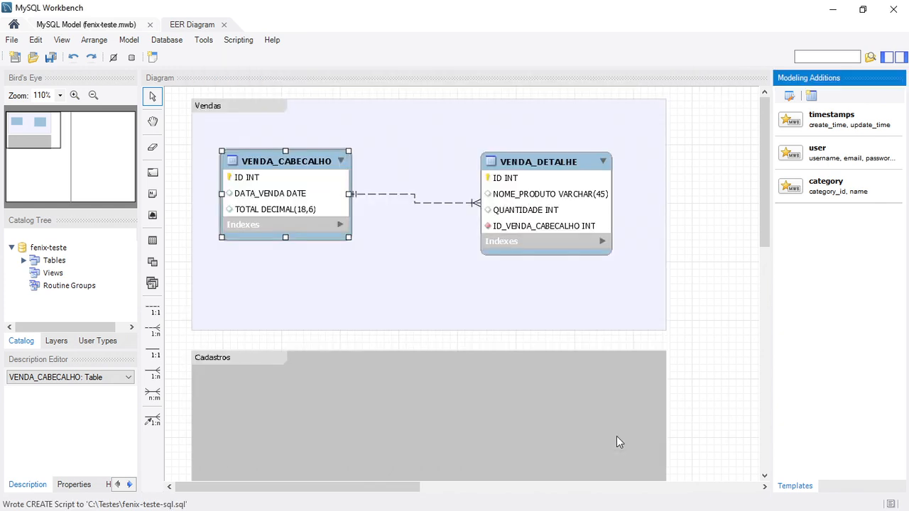
Reload fenix-teste-sql.sql in Notepad++ and copy the entire script into the query editor in SQLyog.
{"action": "key", "text": "alt+Tab"}
{"action": "key", "text": "alt+Tab"}
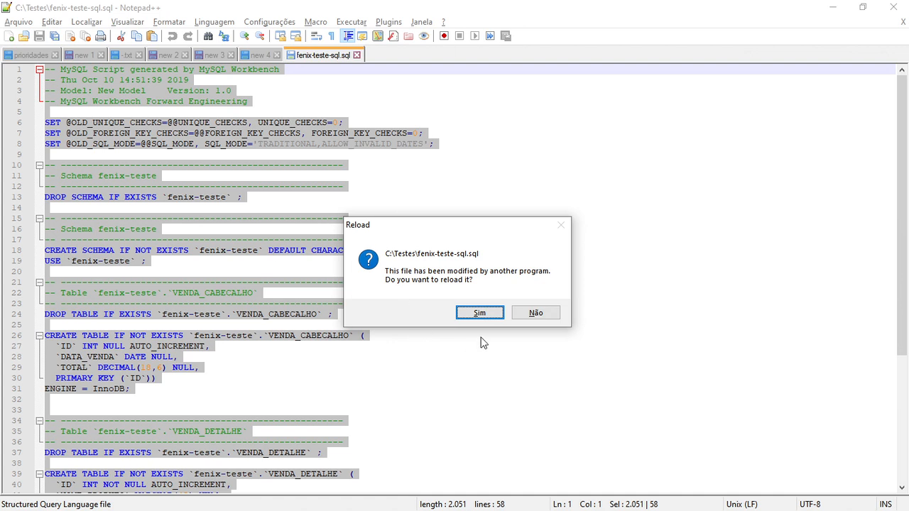
{"action": "left_click", "coordinate": [480, 316]}
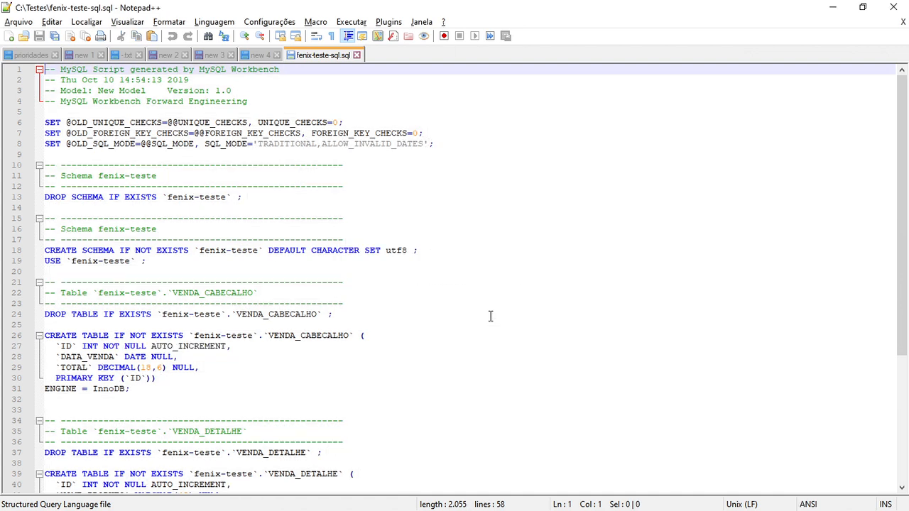
{"action": "key", "text": "ctrl+a"}
{"action": "key", "text": "alt+Tab"}
{"action": "key", "text": "alt+Tab"}
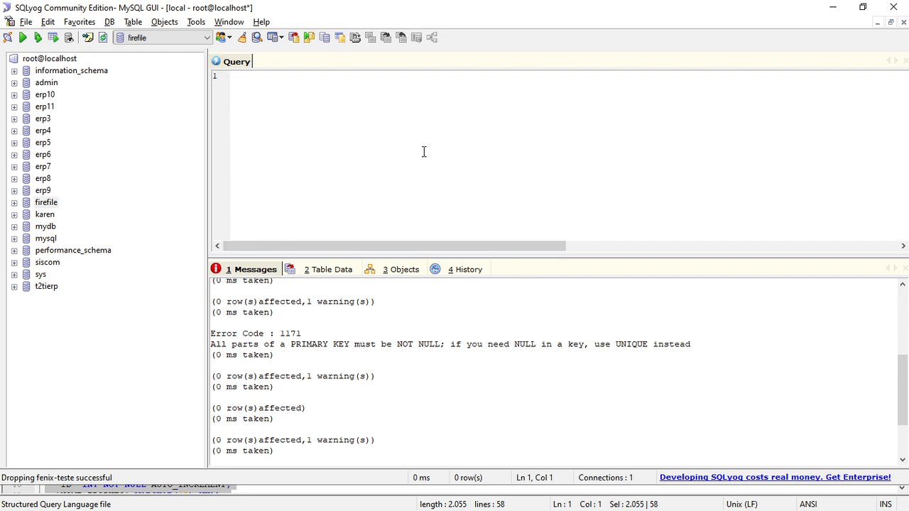
{"action": "key", "text": "ctrl+v"}
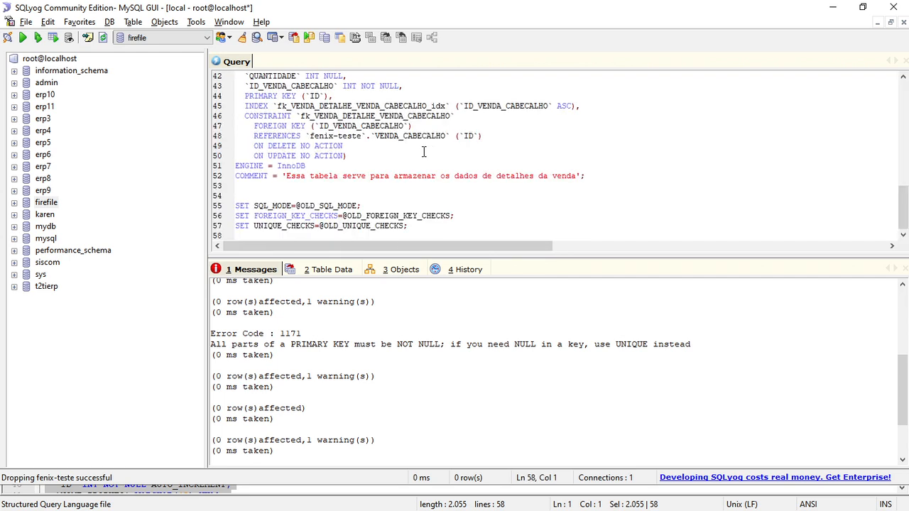
Execute all queries of the pasted script, checking the execution messages, and refresh the server's object browser.
{"action": "left_click", "coordinate": [37, 38]}
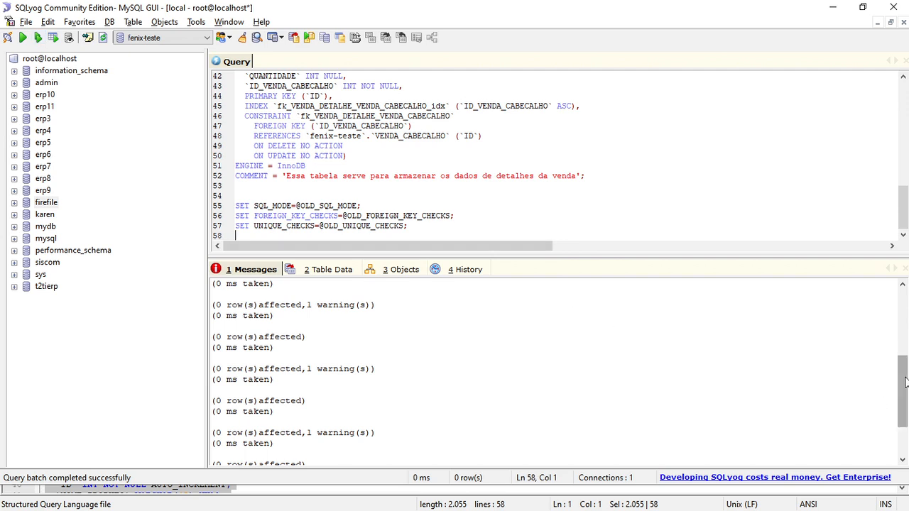
{"action": "left_click_drag", "start_coordinate": [903, 400], "coordinate": [904, 426]}
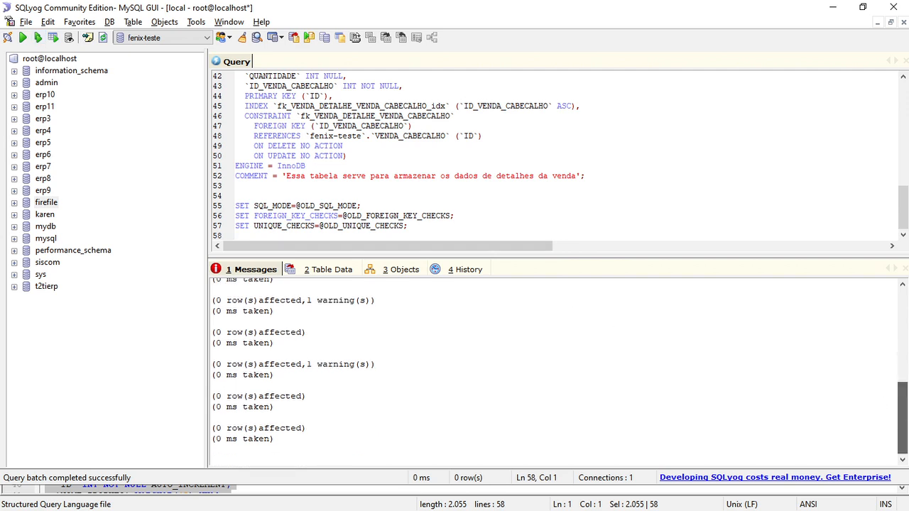
{"action": "left_click", "coordinate": [42, 60]}
{"action": "left_click", "coordinate": [103, 38]}
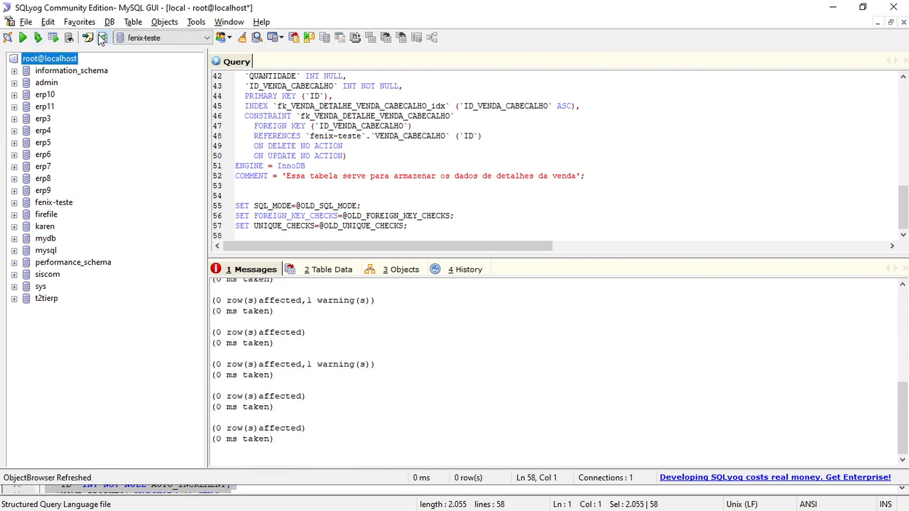
Expand the tables of the fenix-teste database and view the table data of venda_cabecalho and venda_detalhe.
{"action": "left_click", "coordinate": [14, 203]}
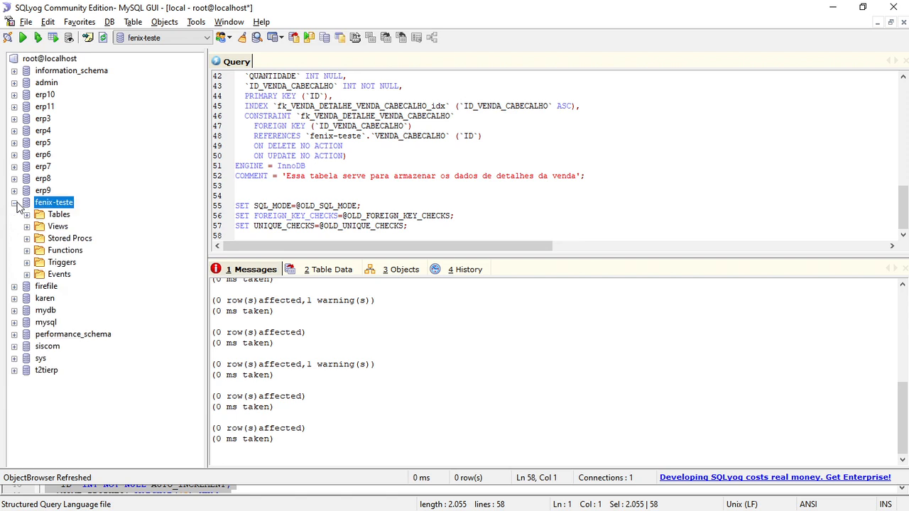
{"action": "left_click", "coordinate": [26, 215]}
{"action": "left_click", "coordinate": [85, 226]}
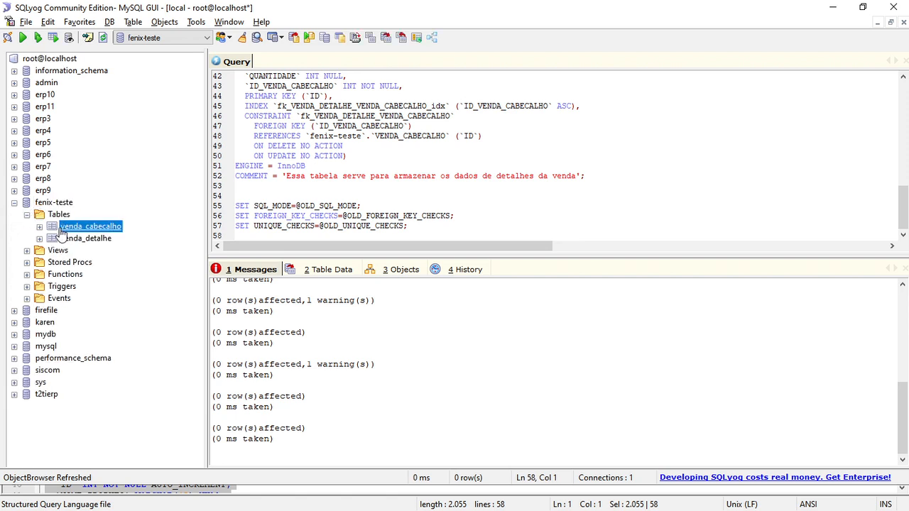
{"action": "left_click", "coordinate": [311, 272]}
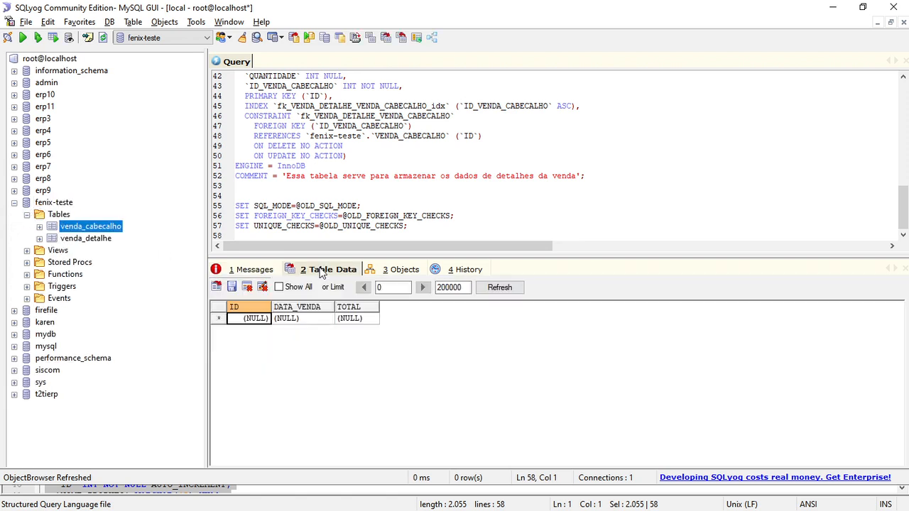
{"action": "left_click", "coordinate": [95, 239]}
Clear the entire script from the query editor and drop the fenix-teste database.
{"action": "left_click", "coordinate": [329, 199]}
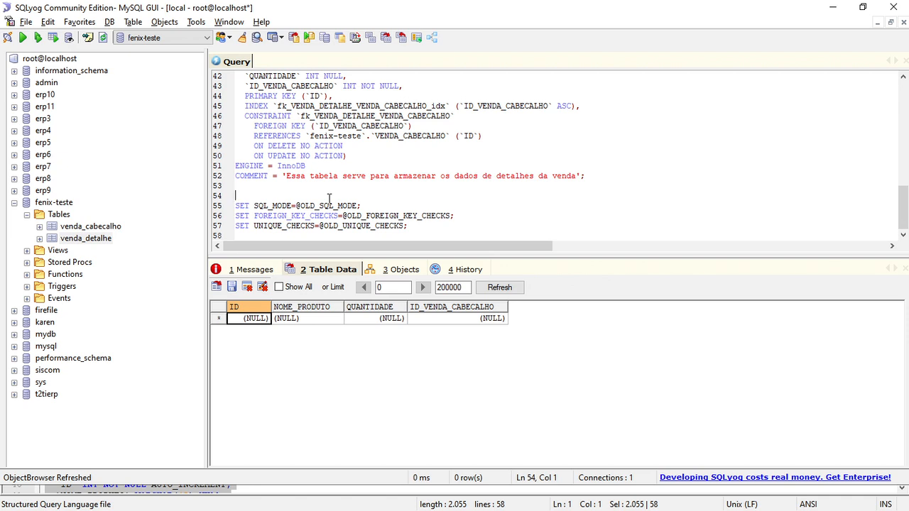
{"action": "key", "text": "ctrl+a"}
{"action": "key", "text": "Delete"}
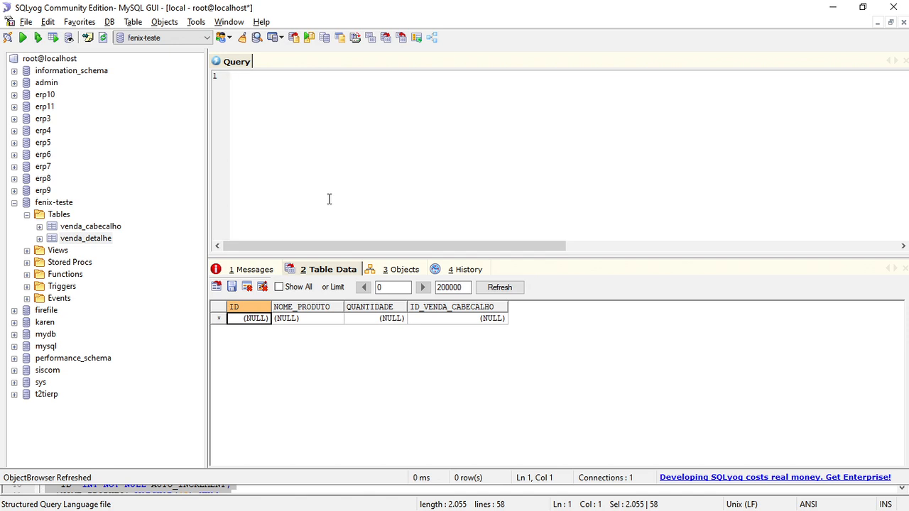
{"action": "right_click", "coordinate": [61, 206]}
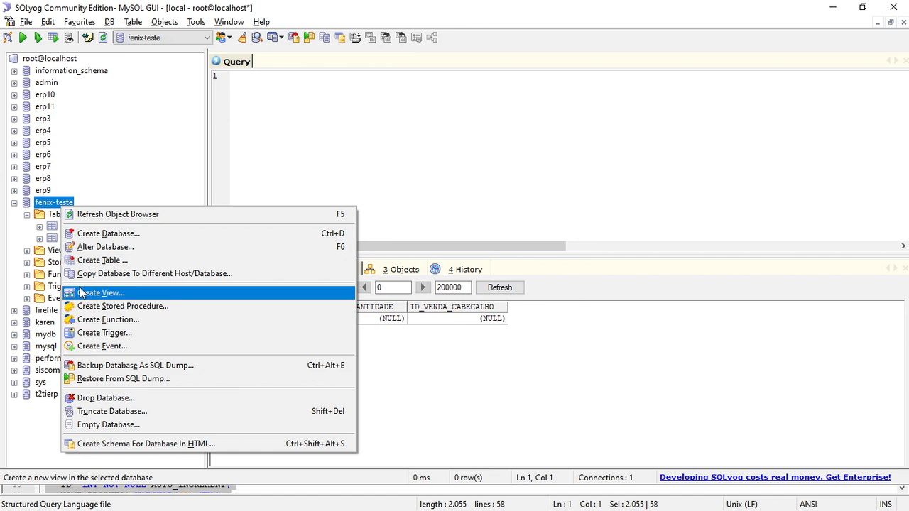
{"action": "left_click", "coordinate": [85, 397]}
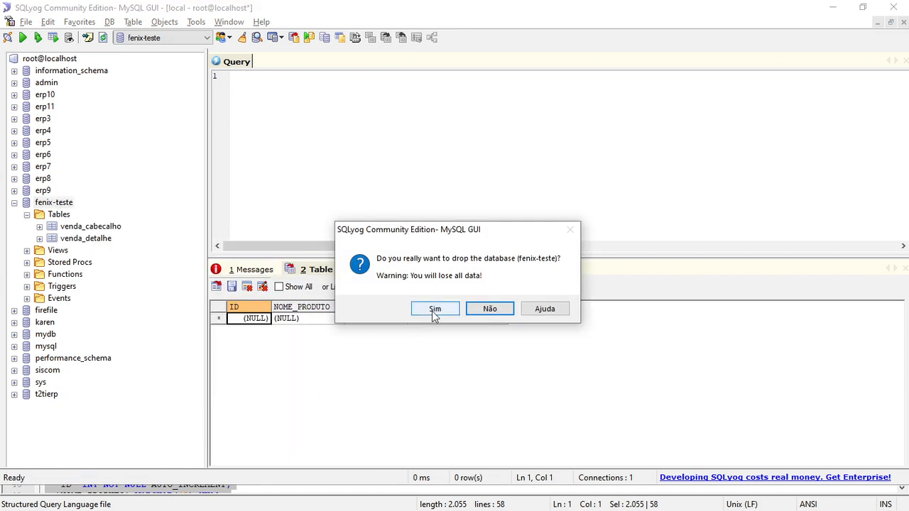
{"action": "left_click", "coordinate": [435, 311]}
{"action": "left_click", "coordinate": [375, 181]}
Switch to MySQL Workbench, open the Local connection, and compare its schema list with the databases in SQLyog.
{"action": "key", "text": "alt+Tab"}
{"action": "key", "text": "alt+Tab"}
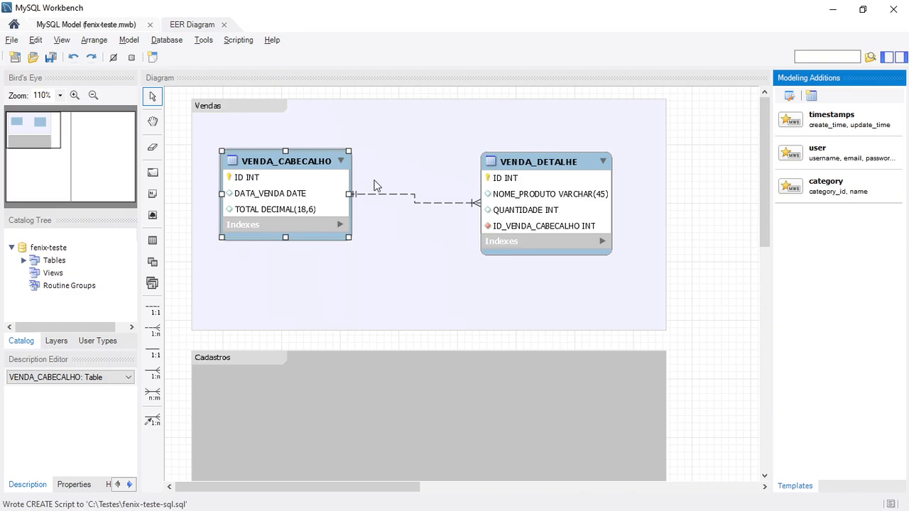
{"action": "left_click", "coordinate": [14, 26]}
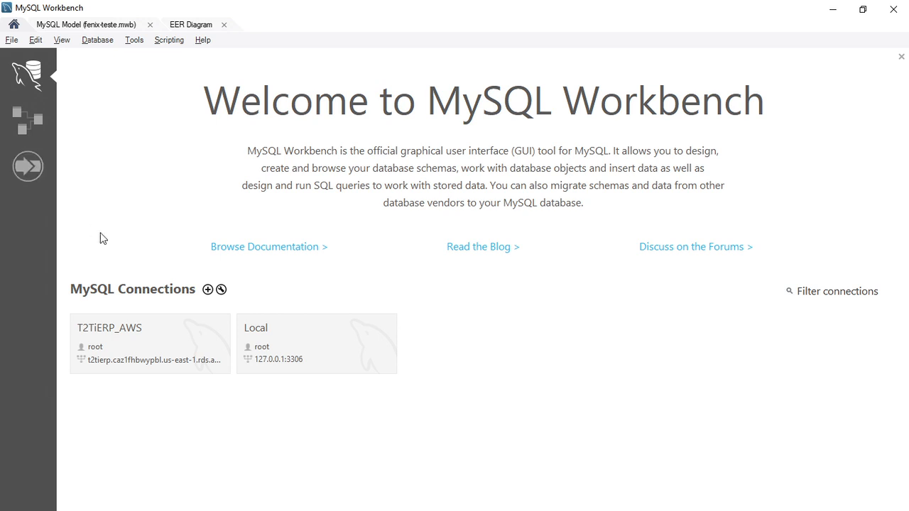
{"action": "left_click", "coordinate": [283, 352]}
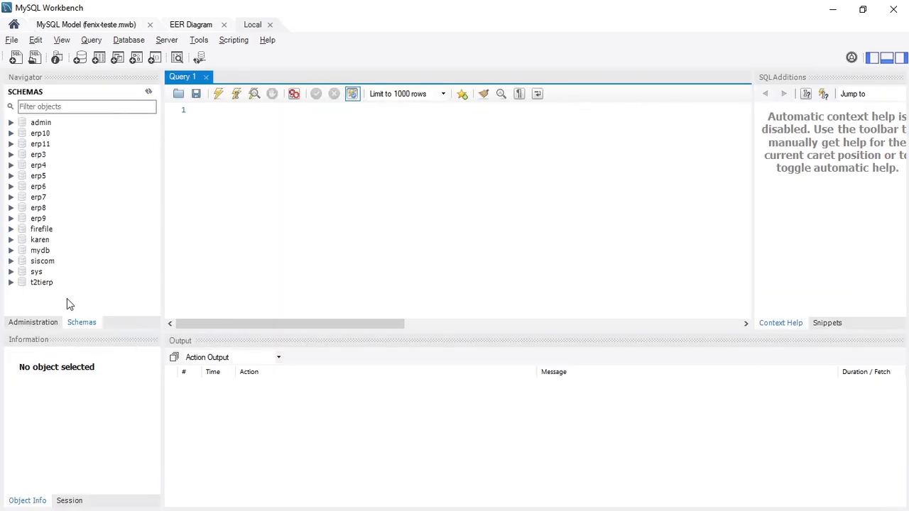
{"action": "key", "text": "alt+Tab"}
{"action": "key", "text": "alt+Tab"}
{"action": "key", "text": "alt+shift+Tab"}
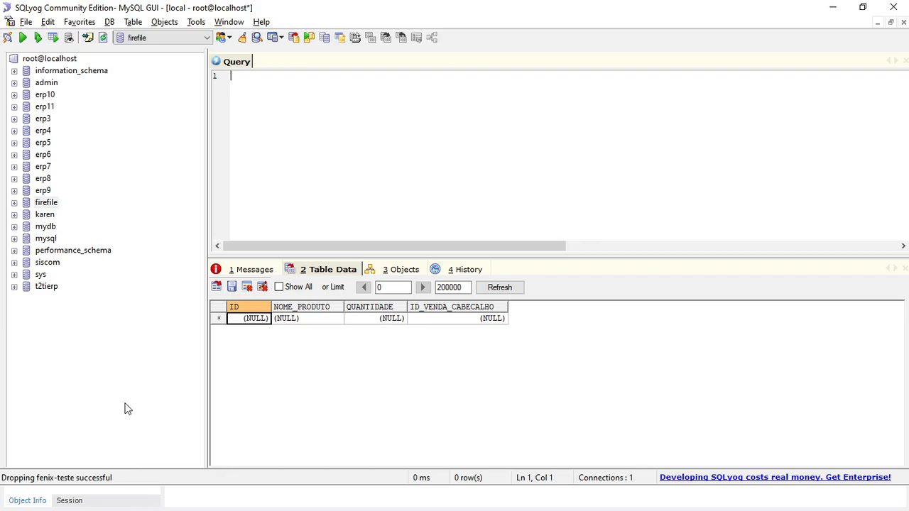
{"action": "key", "text": "alt+Tab"}
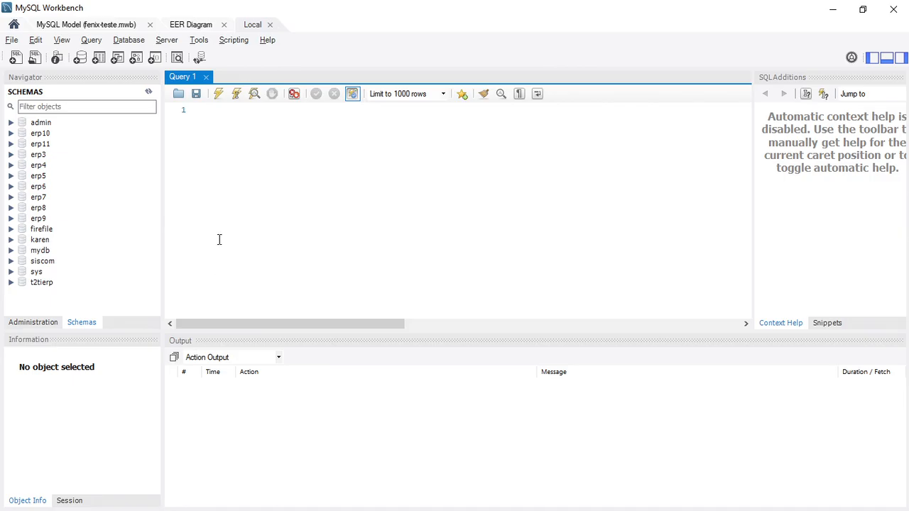
Check the script in Notepad++ and paste it into the Query 1 editor of the Local connection in MySQL Workbench.
{"action": "left_click", "coordinate": [191, 113]}
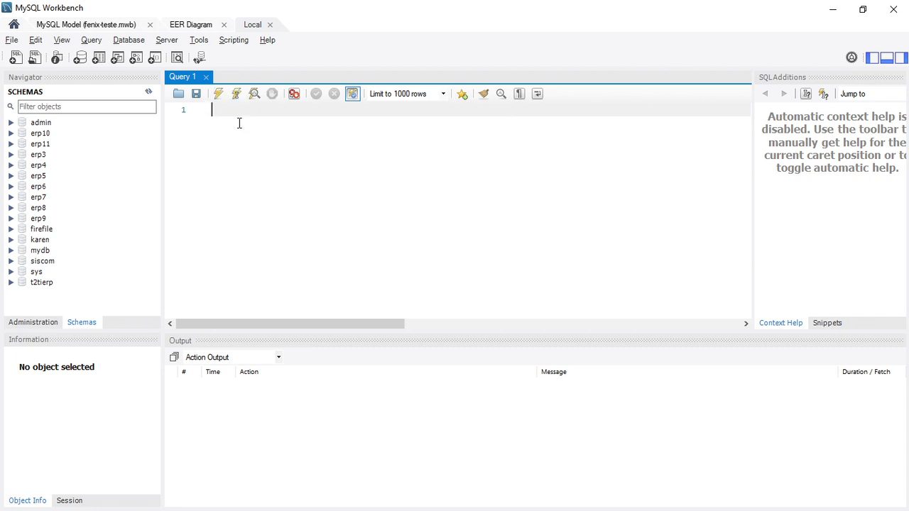
{"action": "key", "text": "alt+Tab"}
{"action": "key", "text": "alt+Tab"}
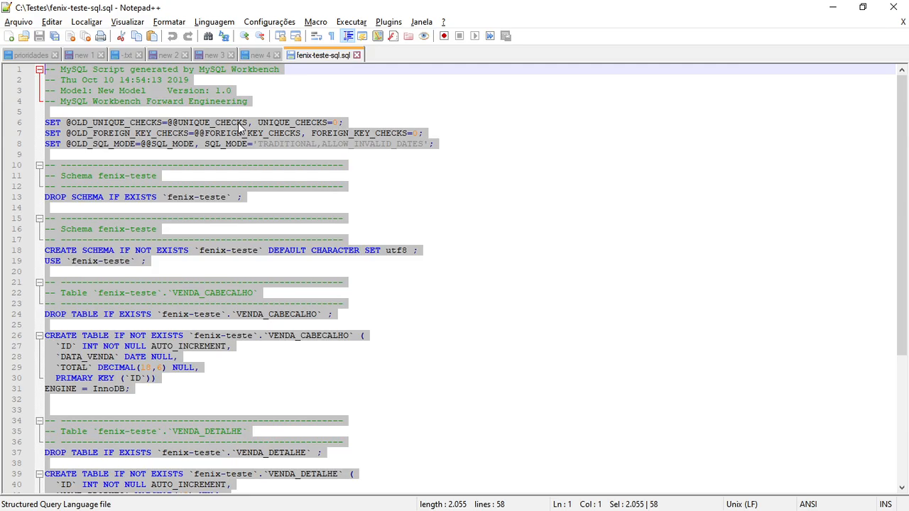
{"action": "key", "text": "alt+Tab"}
{"action": "key", "text": "ctrl+v"}
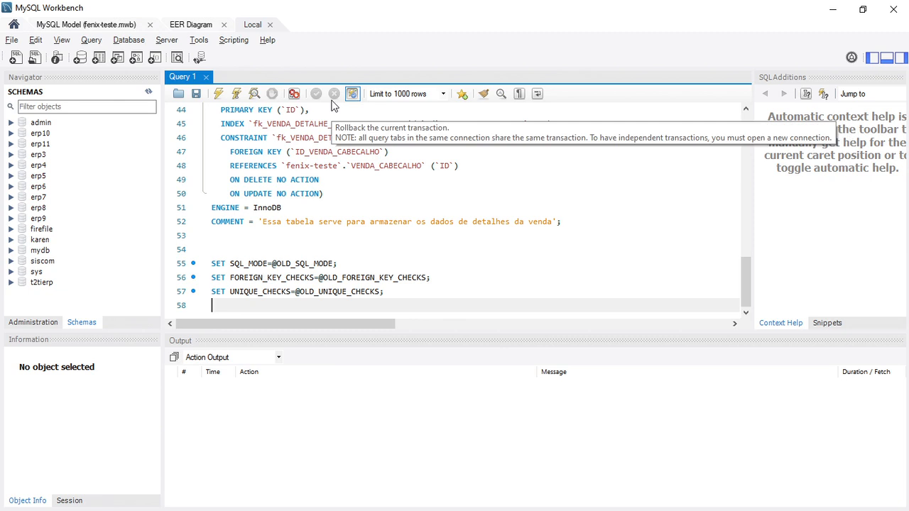
{"action": "left_click", "coordinate": [448, 232]}
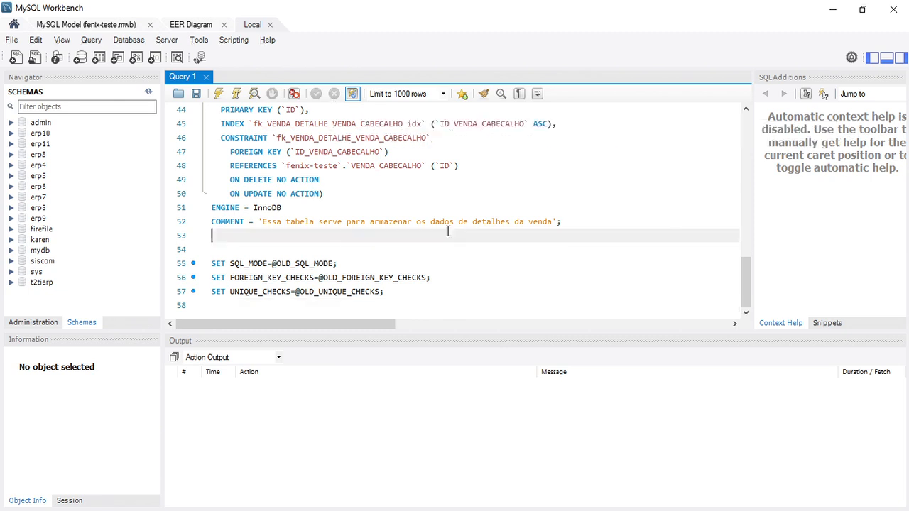
Execute the whole script, then refresh the schema list and expand the tables of fenix-teste.
{"action": "left_click", "coordinate": [90, 41]}
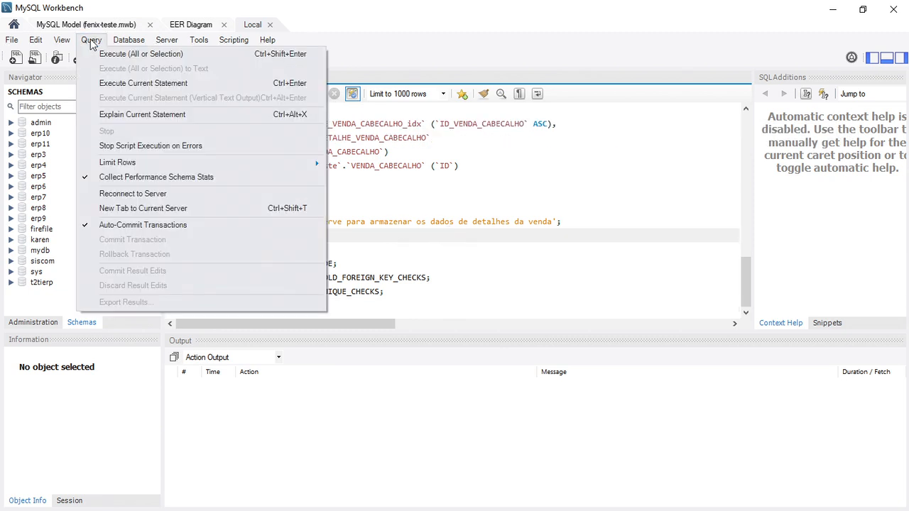
{"action": "left_click", "coordinate": [145, 56]}
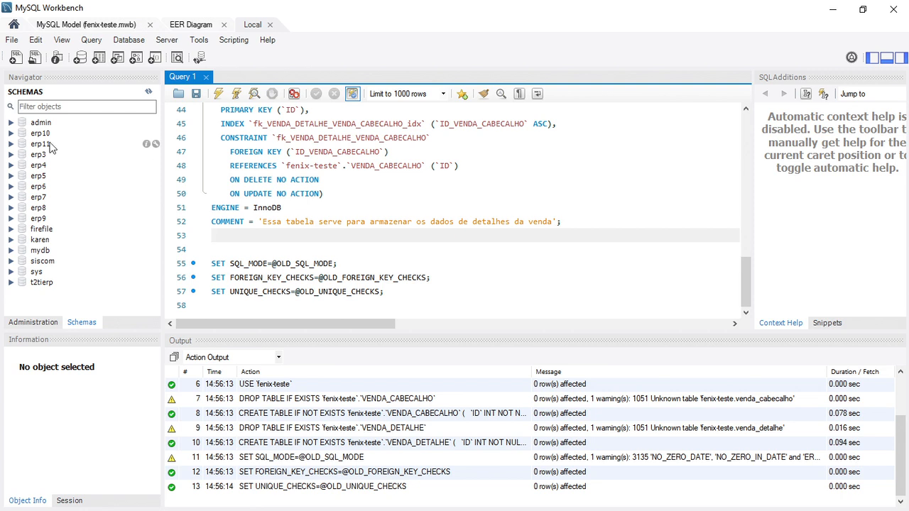
{"action": "left_click", "coordinate": [149, 92]}
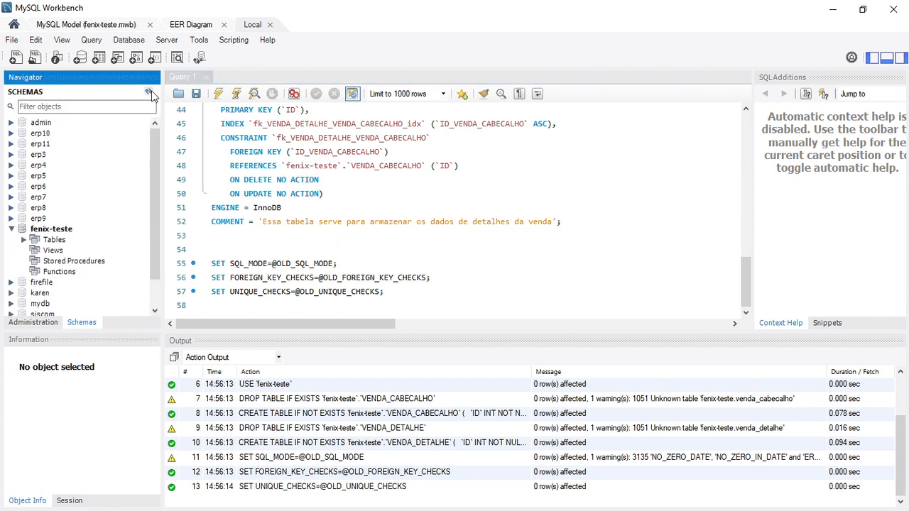
{"action": "left_click", "coordinate": [24, 241]}
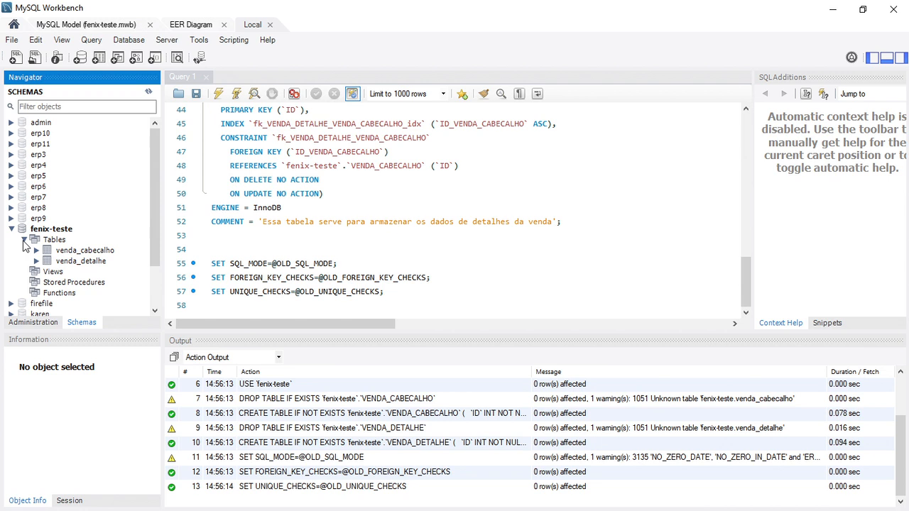
Inspect the columns of the venda_detalhe table in the fenix-teste schema.
{"action": "left_click", "coordinate": [69, 253]}
{"action": "left_click", "coordinate": [60, 264]}
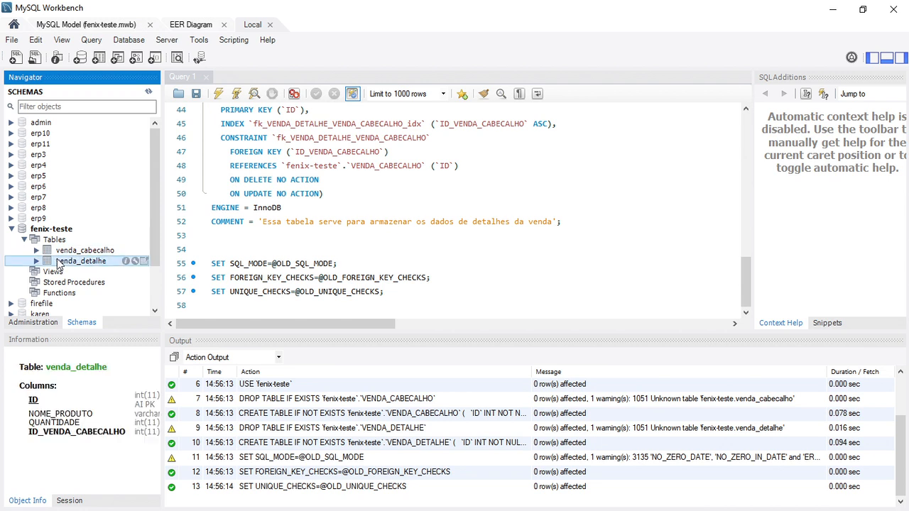
Clear the entire script from the Query 1 editor and close the Local connection.
{"action": "left_click", "coordinate": [232, 261]}
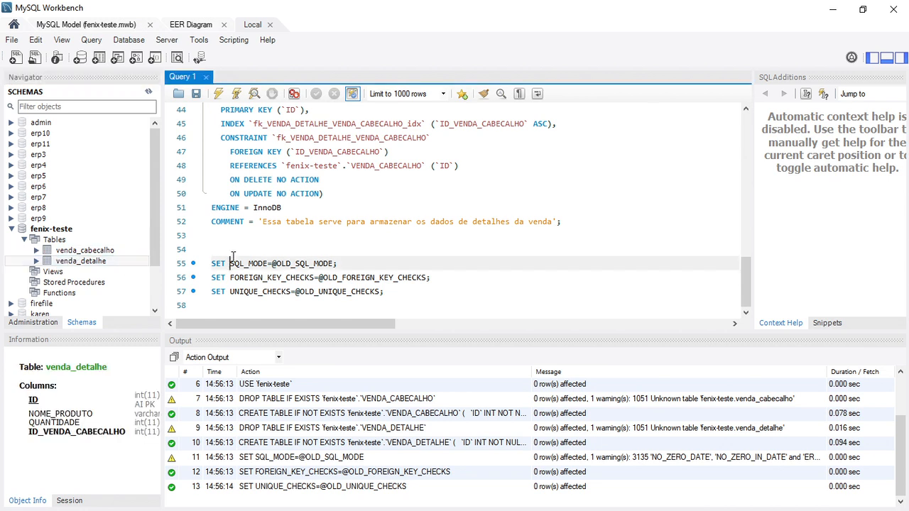
{"action": "key", "text": "ctrl+a"}
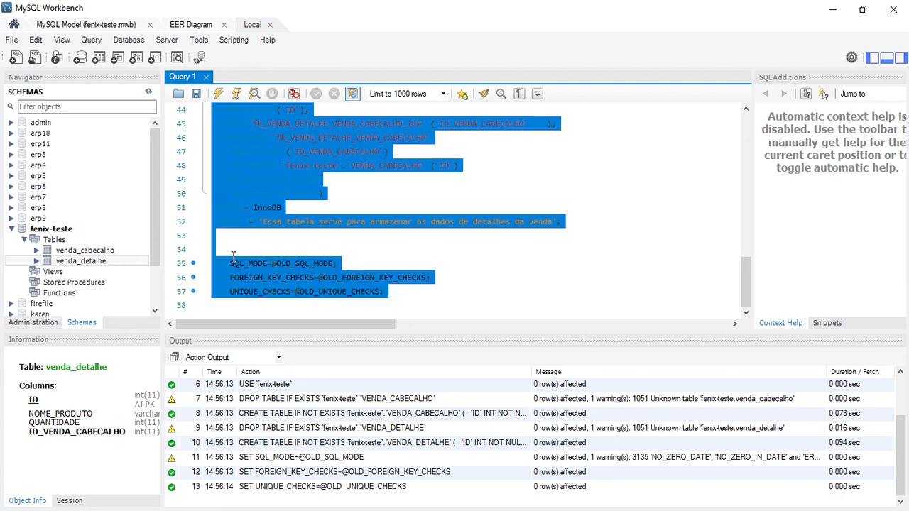
{"action": "key", "text": "Delete"}
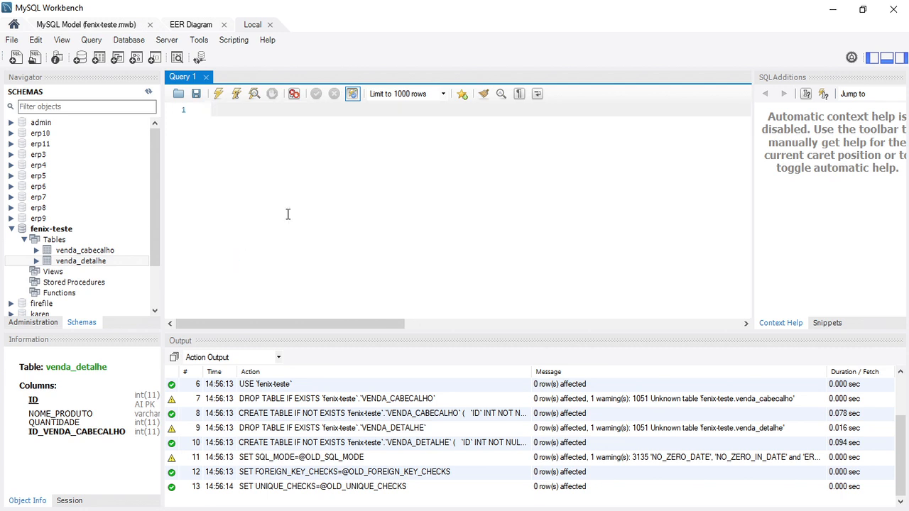
{"action": "left_click", "coordinate": [269, 24]}
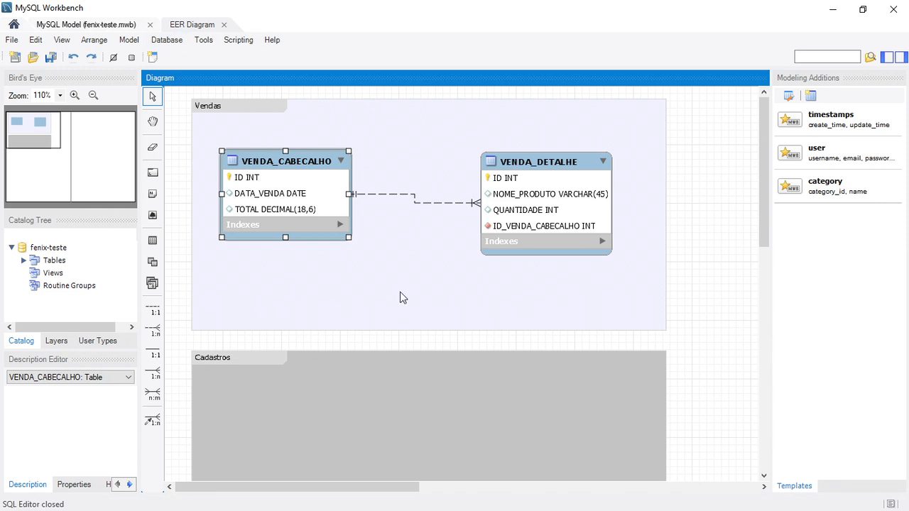
Switch to SQLyog, refresh the database list and drop the fenix-teste database.
{"action": "key", "text": "alt+Tab"}
{"action": "key", "text": "alt+Tab"}
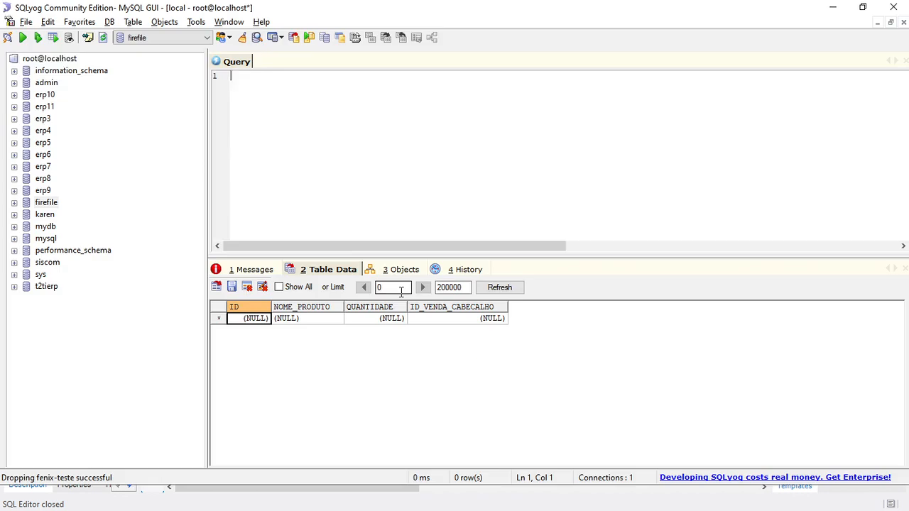
{"action": "left_click", "coordinate": [100, 38]}
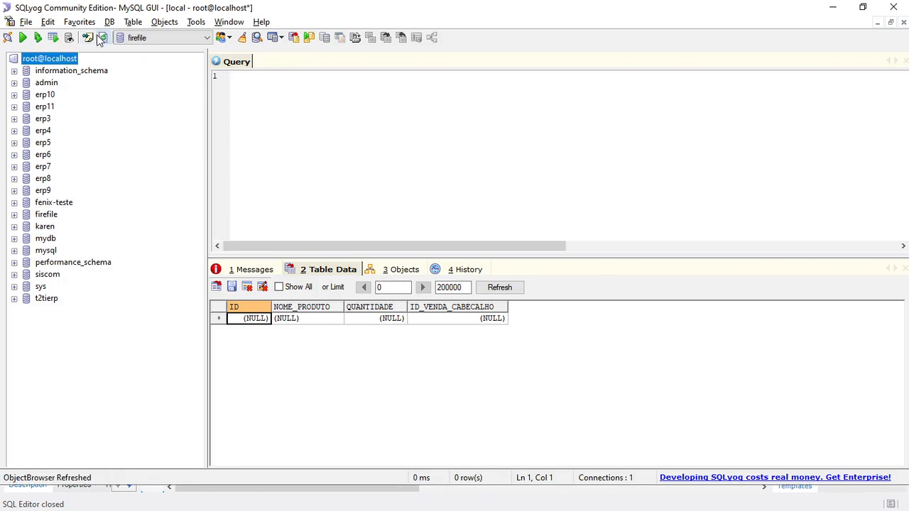
{"action": "left_click", "coordinate": [64, 207]}
{"action": "right_click", "coordinate": [64, 206]}
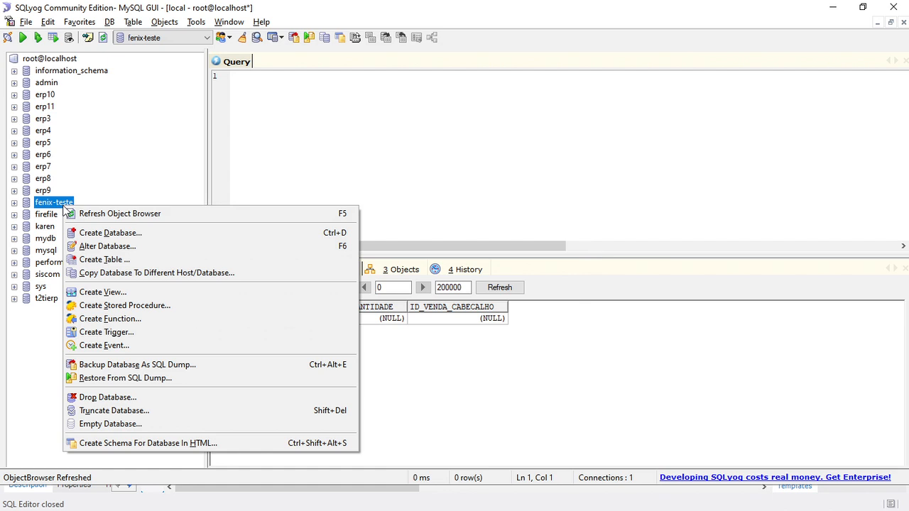
{"action": "left_click", "coordinate": [107, 397]}
{"action": "left_click", "coordinate": [433, 311]}
{"action": "key", "text": "super"}
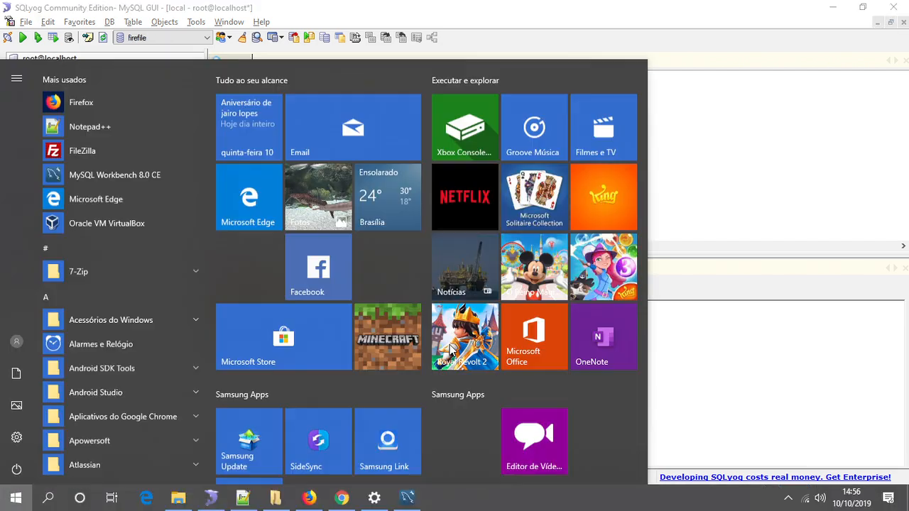
{"action": "left_click", "coordinate": [778, 153]}
Switch to MySQL Workbench and start Synchronize Model over the stored Local connection, keeping the default sync options.
{"action": "key", "text": "alt+Tab"}
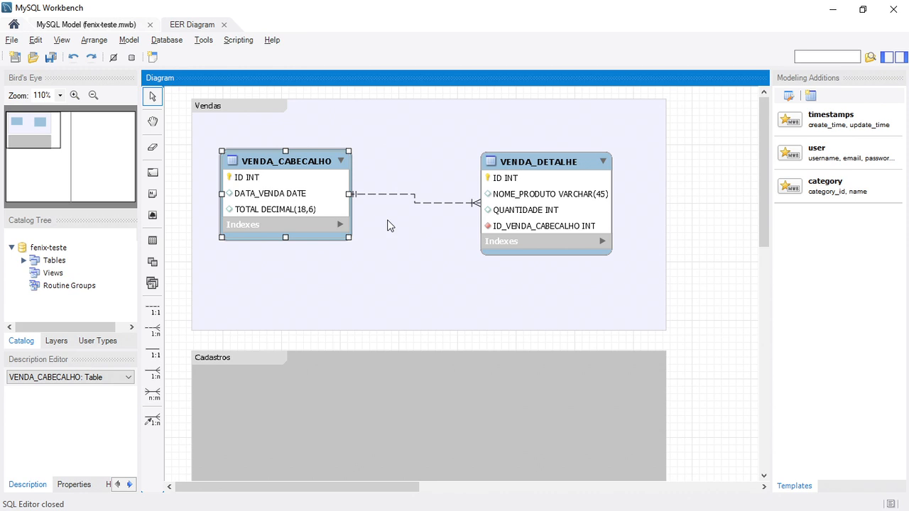
{"action": "left_click", "coordinate": [170, 41]}
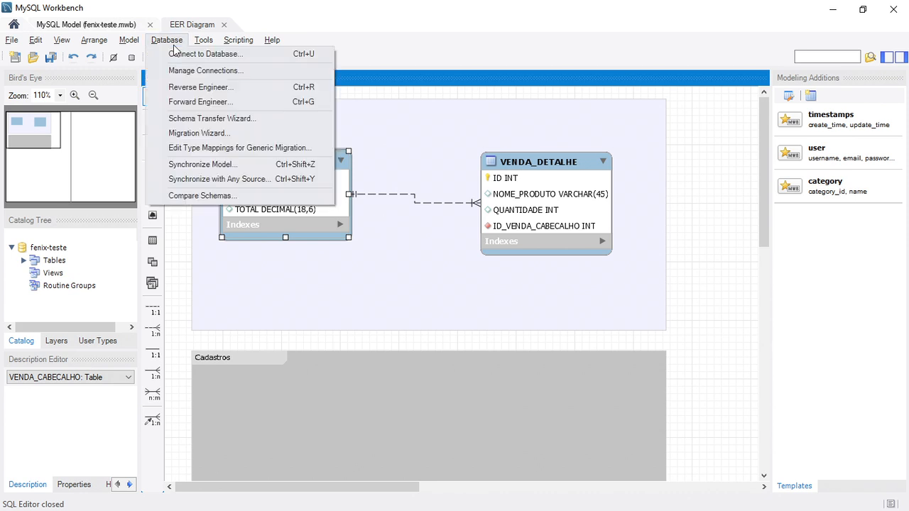
{"action": "left_click", "coordinate": [220, 169]}
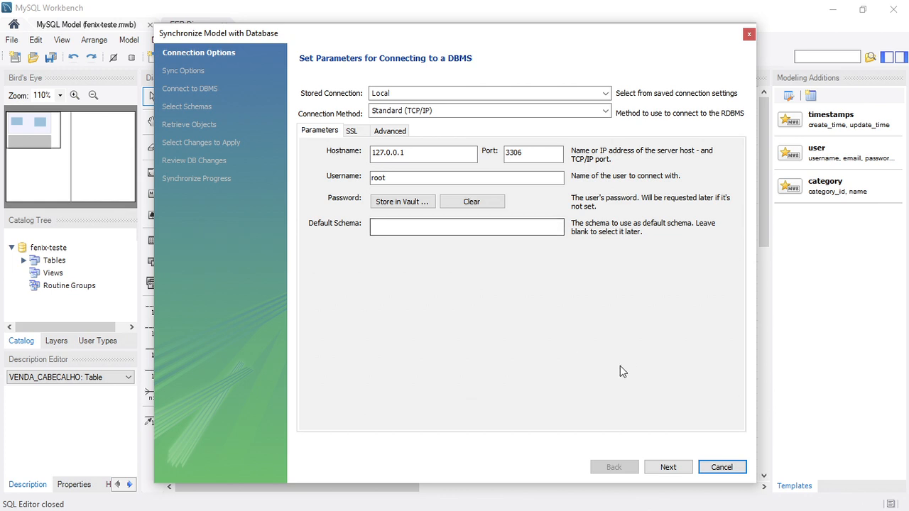
{"action": "left_click", "coordinate": [664, 469]}
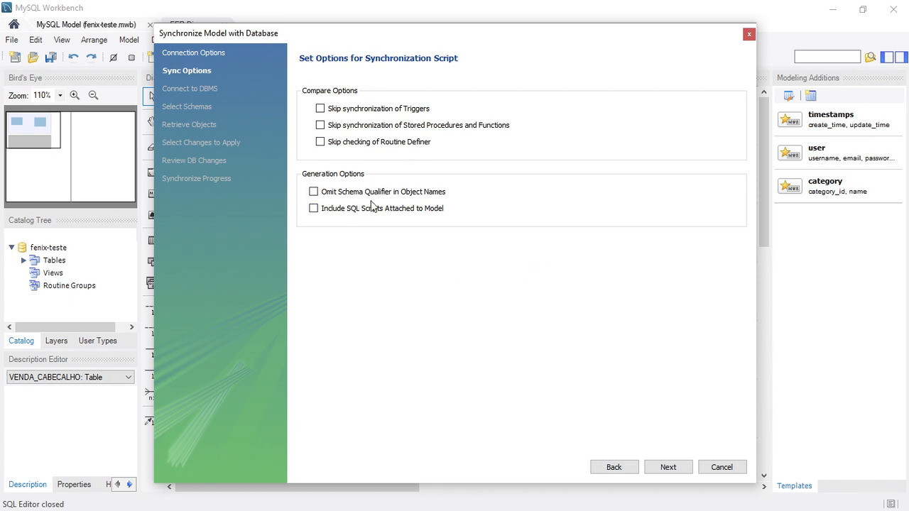
{"action": "left_click", "coordinate": [683, 468]}
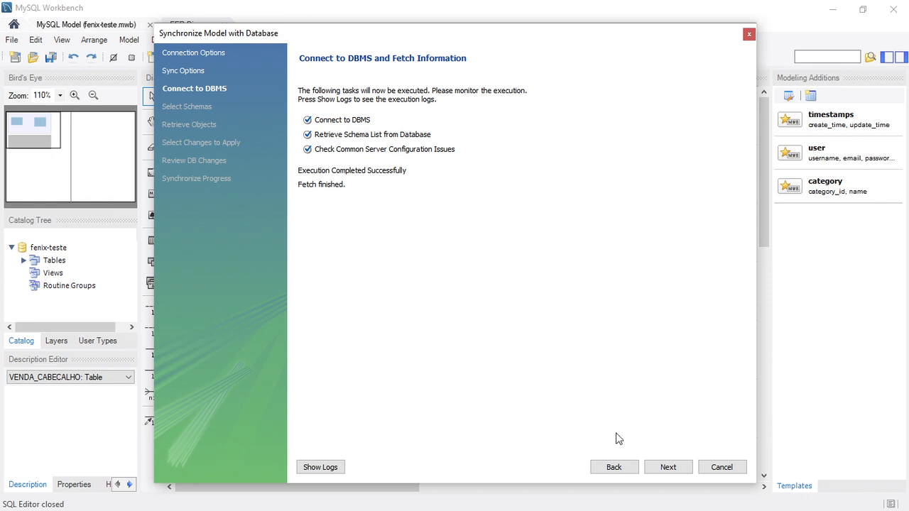
{"action": "left_click", "coordinate": [668, 467]}
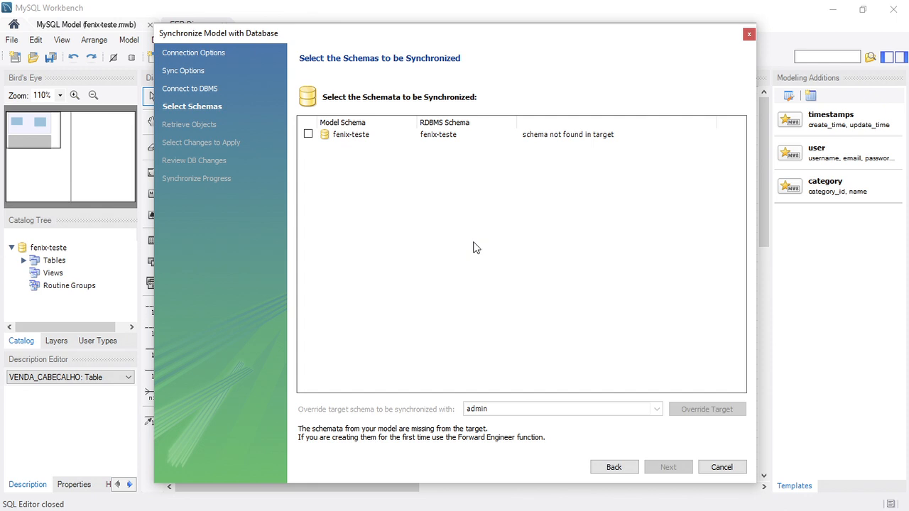
Select the fenix-teste schema for synchronization and retrieve its objects to compare the model with the database.
{"action": "left_click", "coordinate": [308, 133]}
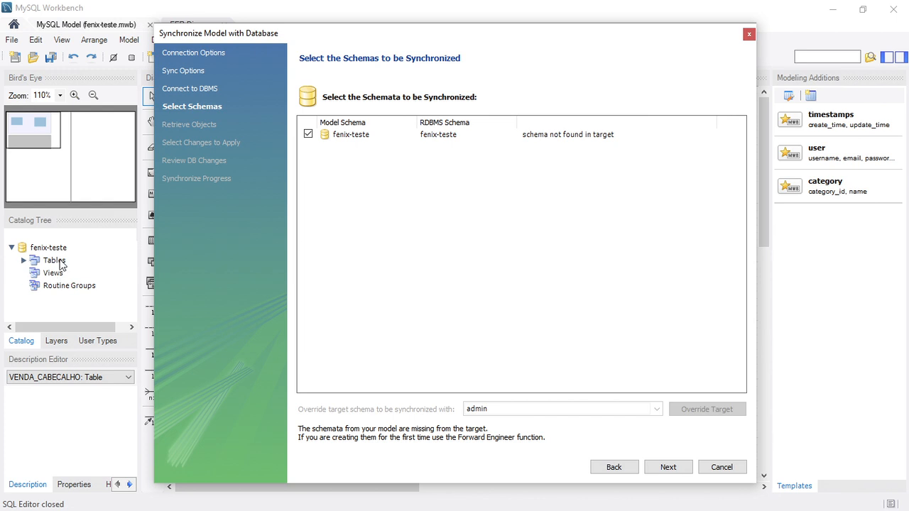
{"action": "left_click", "coordinate": [672, 467]}
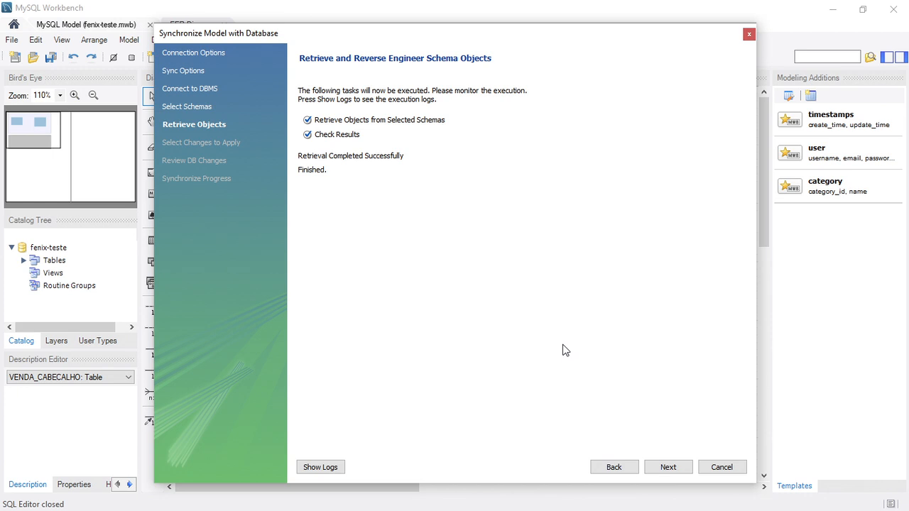
{"action": "left_click", "coordinate": [668, 468]}
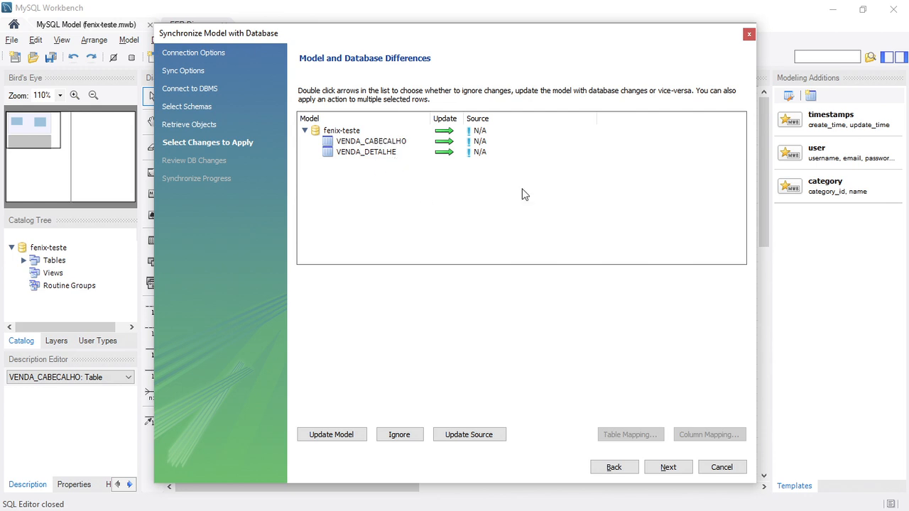
Check the database list in SQLyog for fenix-teste, and return to the synchronization wizard in MySQL Workbench.
{"action": "key", "text": "alt+Tab"}
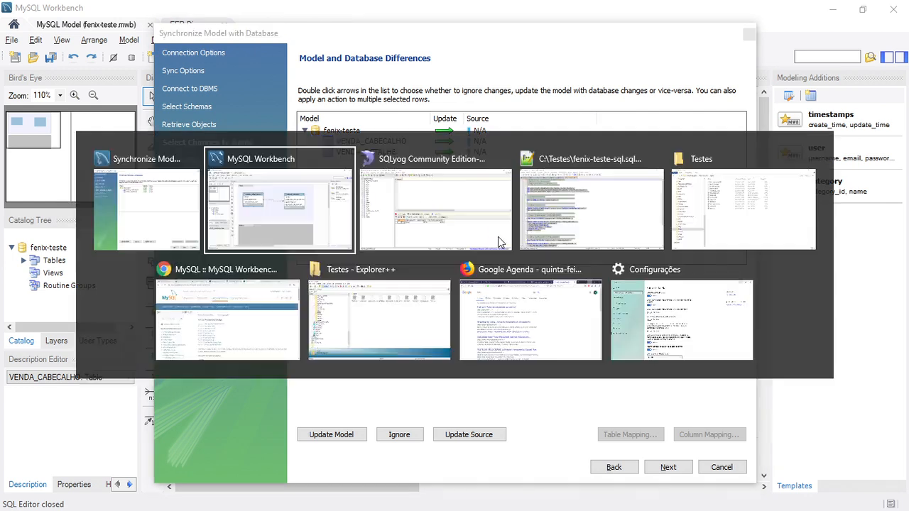
{"action": "left_click", "coordinate": [498, 242]}
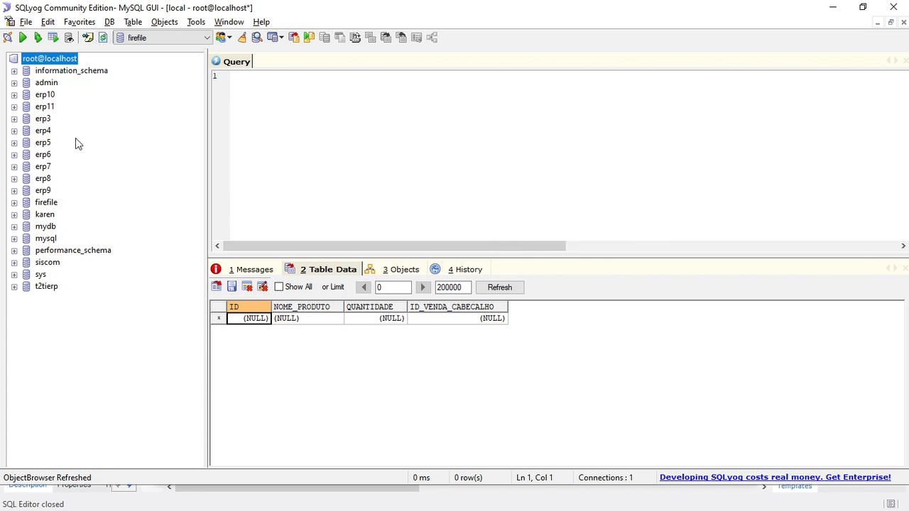
{"action": "key", "text": "alt+Tab"}
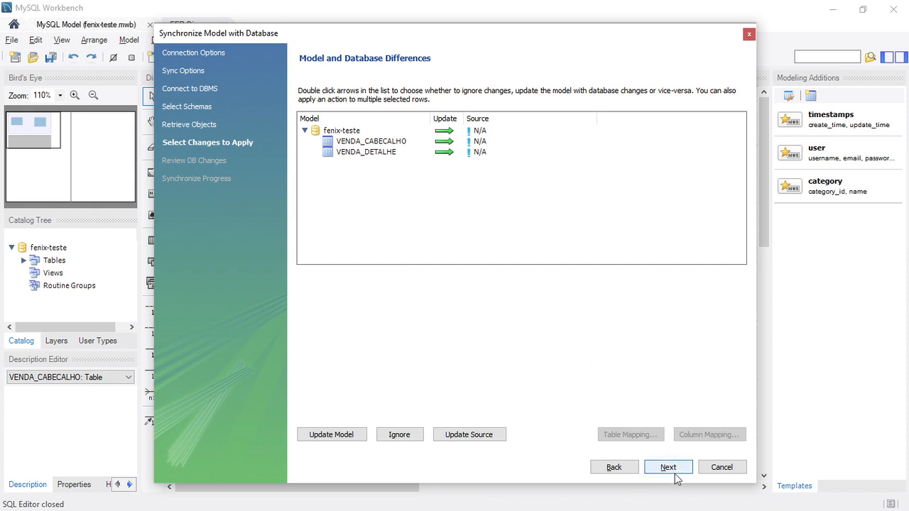
Preview the generated synchronization script, execute it against the database and close the wizard.
{"action": "left_click", "coordinate": [668, 468]}
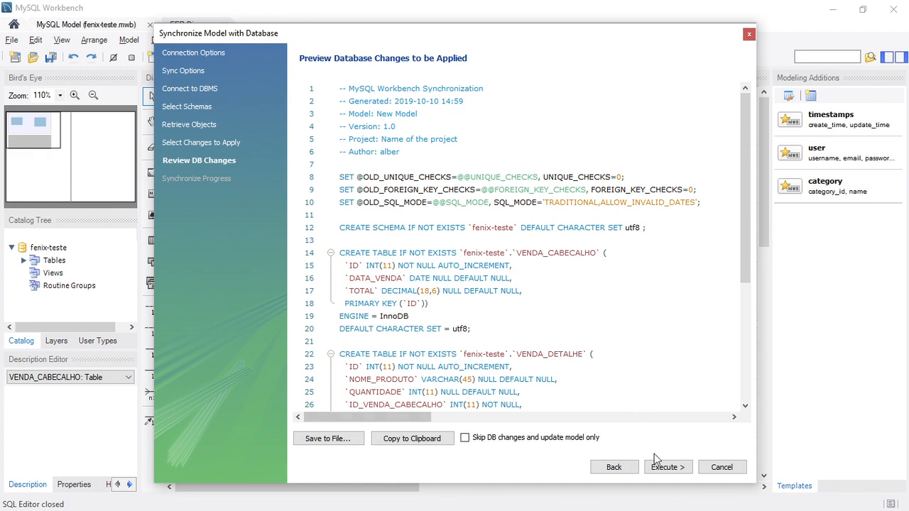
{"action": "left_click", "coordinate": [666, 467]}
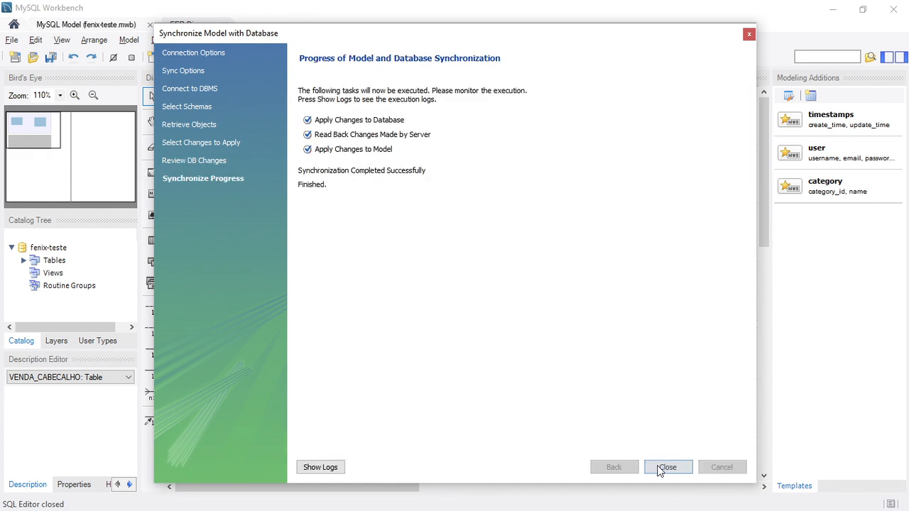
{"action": "left_click", "coordinate": [661, 469]}
Switch to SQLyog, refresh the database list and view the venda_cabecalho and venda_detalhe tables of fenix-teste.
{"action": "key", "text": "alt+Tab"}
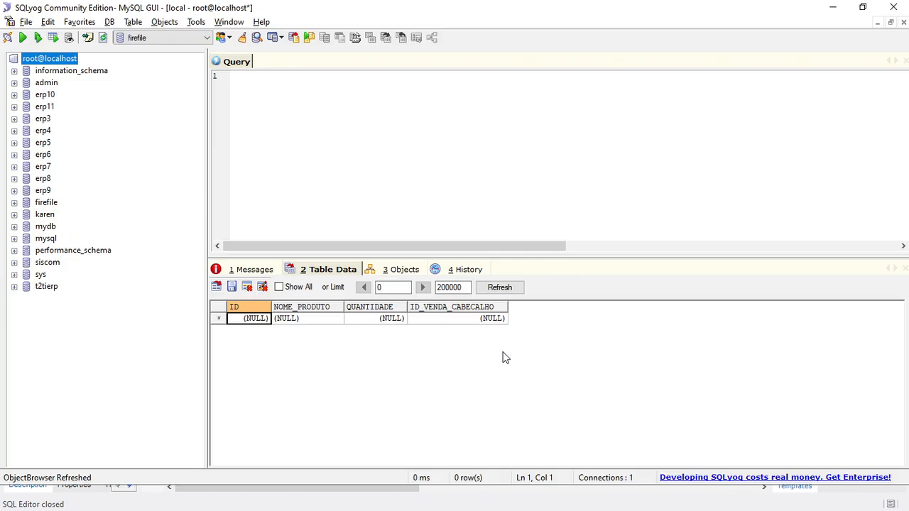
{"action": "left_click", "coordinate": [102, 39]}
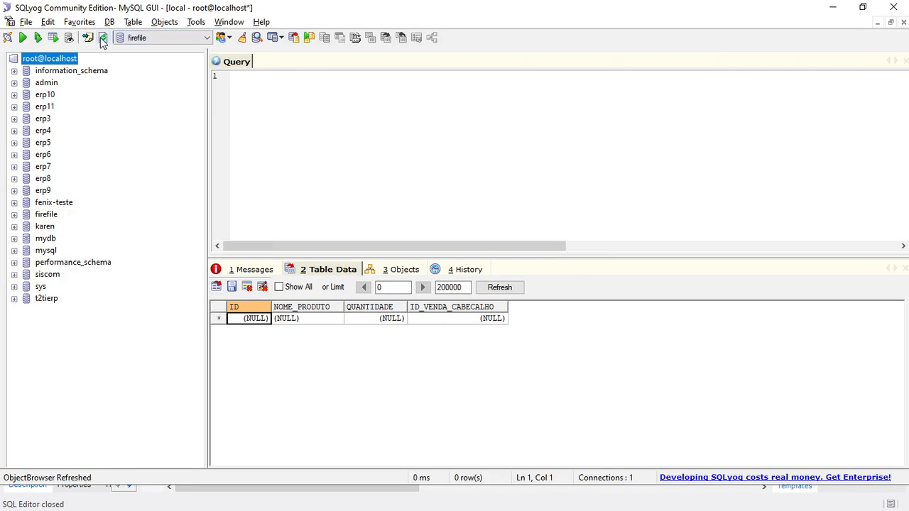
{"action": "left_click", "coordinate": [15, 202]}
{"action": "left_click", "coordinate": [29, 215]}
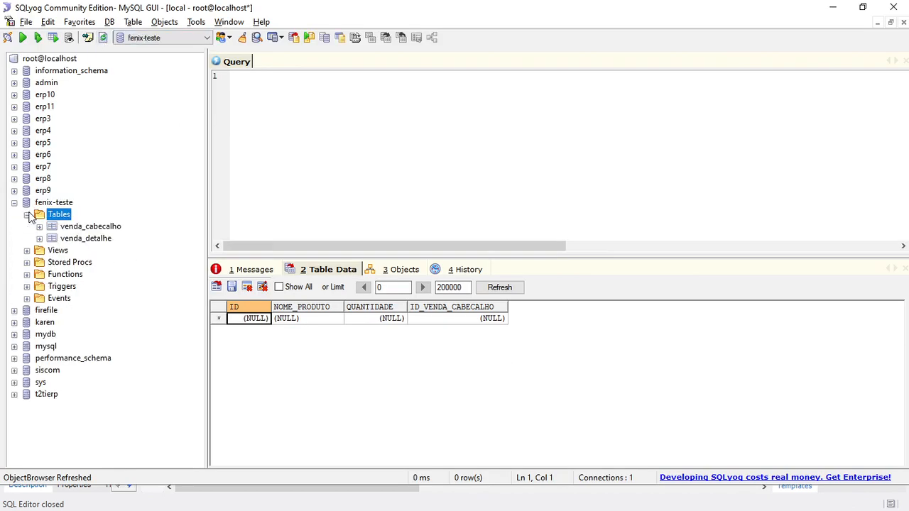
{"action": "left_click", "coordinate": [61, 230]}
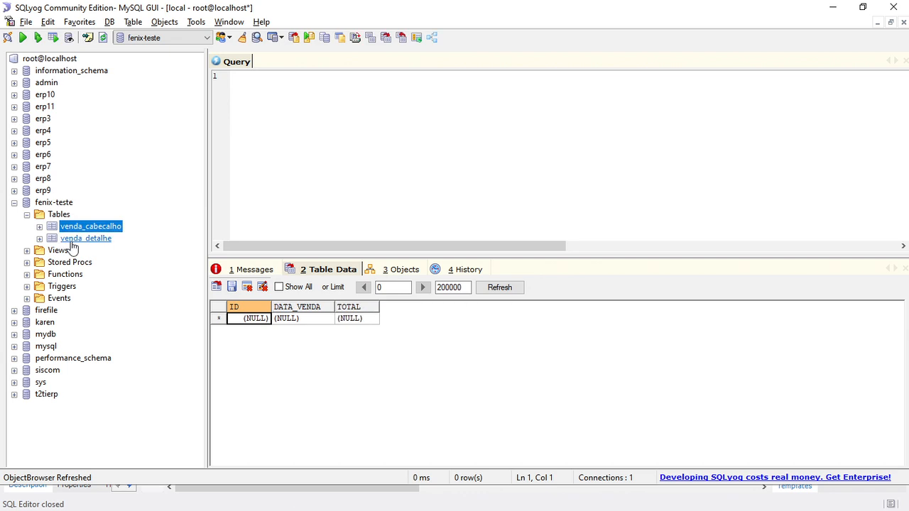
{"action": "left_click", "coordinate": [73, 241]}
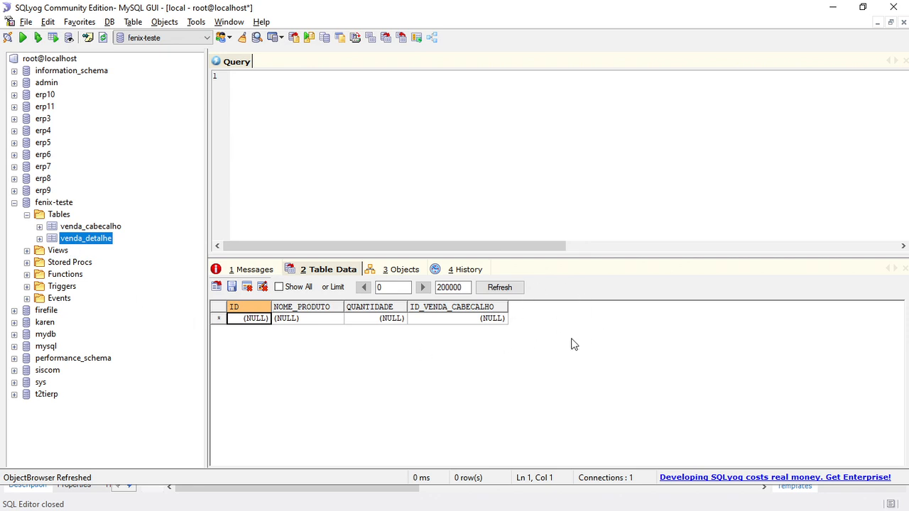
Switch to MySQL Workbench and open the VENDA_DETALHE table of the EER diagram for editing.
{"action": "key", "text": "alt+Tab"}
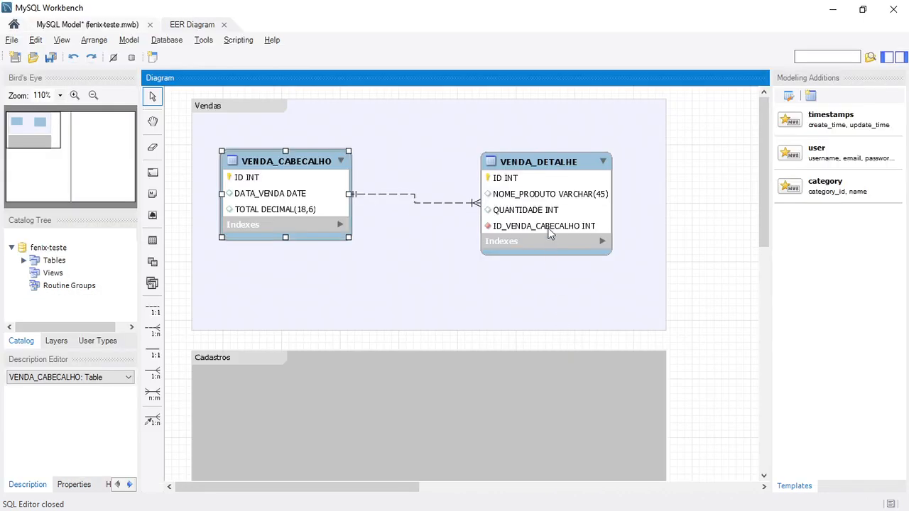
{"action": "left_click", "coordinate": [549, 225]}
{"action": "double_click", "coordinate": [549, 226]}
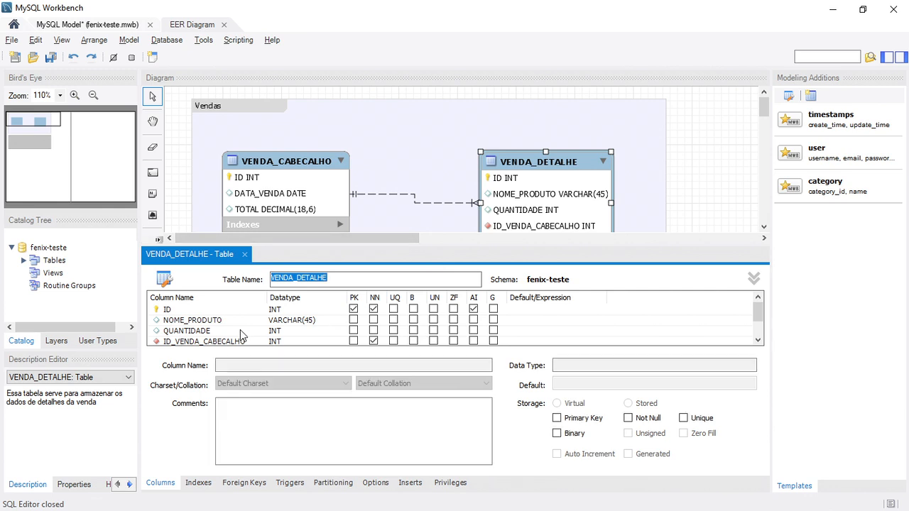
Add a column named VALOR_UNITARIO after ID_VENDA_CABECALHO in the VENDA_DETALHE table.
{"action": "left_click", "coordinate": [242, 335]}
{"action": "left_click", "coordinate": [242, 335]}
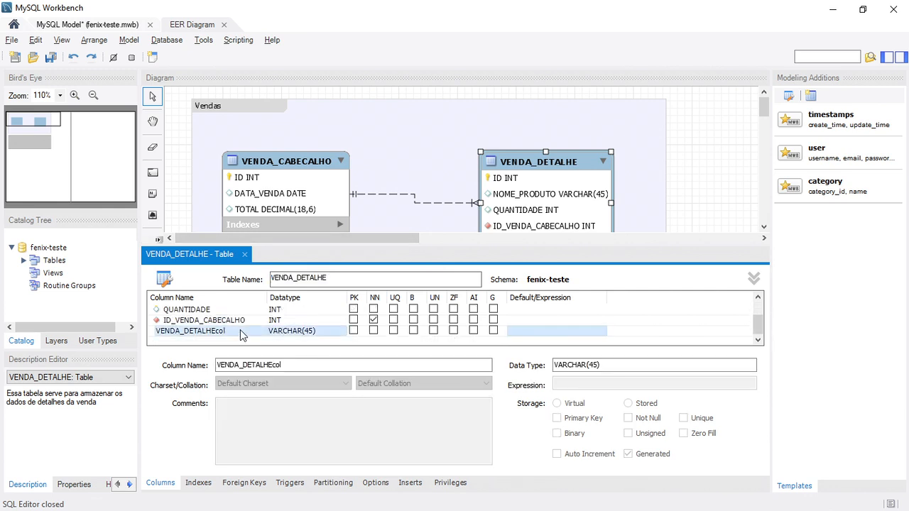
{"action": "left_click", "coordinate": [241, 332]}
{"action": "double_click", "coordinate": [241, 332]}
{"action": "type", "text": "val"}
{"action": "key", "text": "BackSpace"}
{"action": "key", "text": "BackSpace"}
{"action": "key", "text": "BackSpace"}
{"action": "type", "text": "VALOR_UN"}
{"action": "type", "text": "ITARIO"}
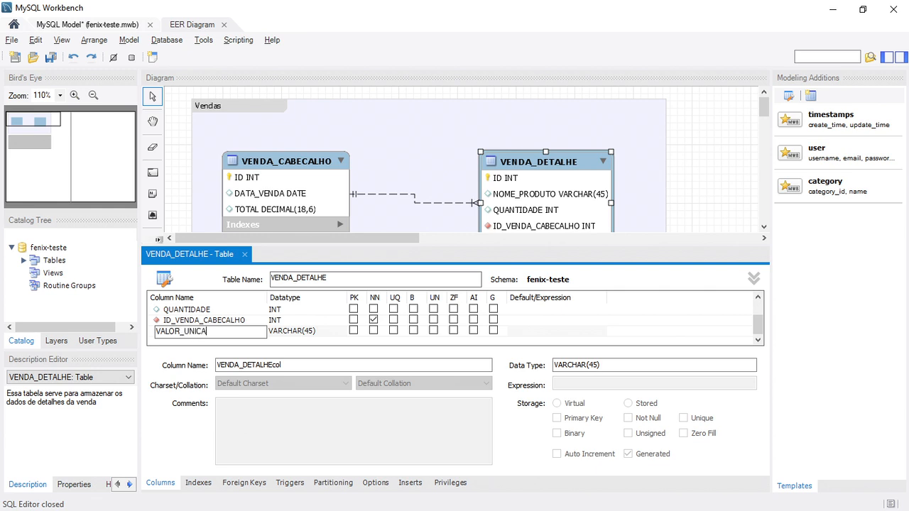
Set the datatype of the VALOR_UNITARIO column to DECIMAL(18,6).
{"action": "key", "text": "Tab"}
{"action": "type", "text": "DECIMAL(18"}
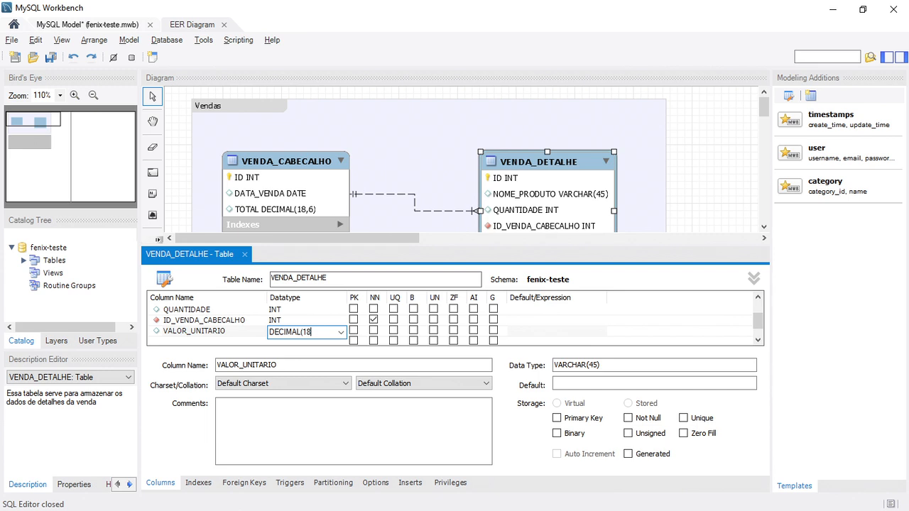
{"action": "type", "text": ",6)"}
{"action": "key", "text": "Tab"}
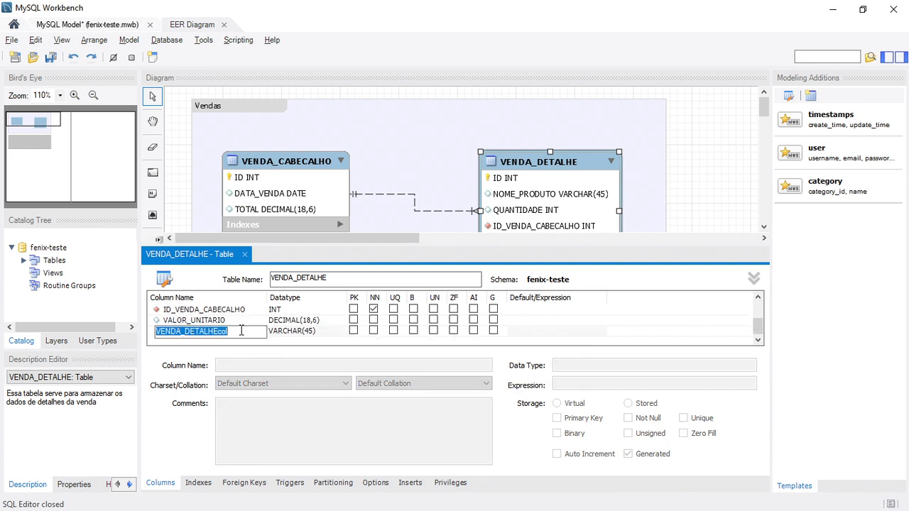
{"action": "left_click", "coordinate": [238, 322]}
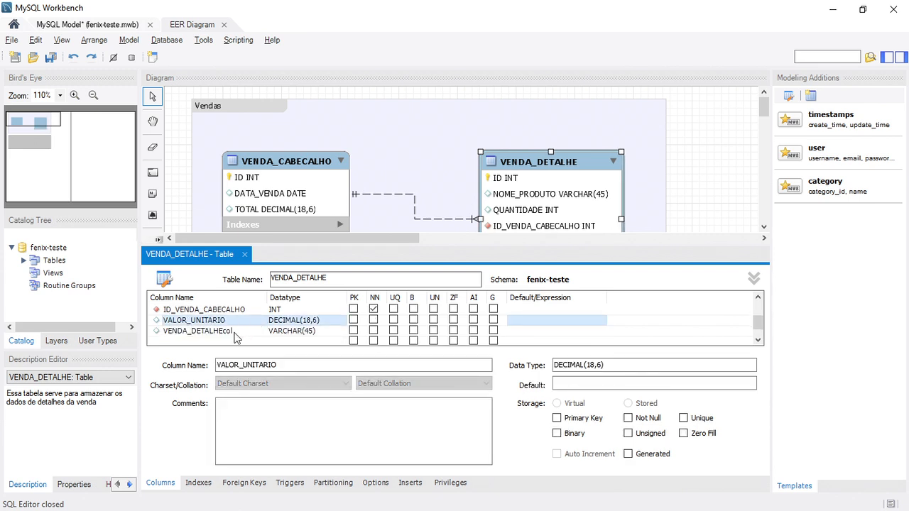
Delete the extra VENDA_DETALHEcol column from the VENDA_DETALHE table and save the model.
{"action": "left_click", "coordinate": [233, 332]}
{"action": "right_click", "coordinate": [233, 332]}
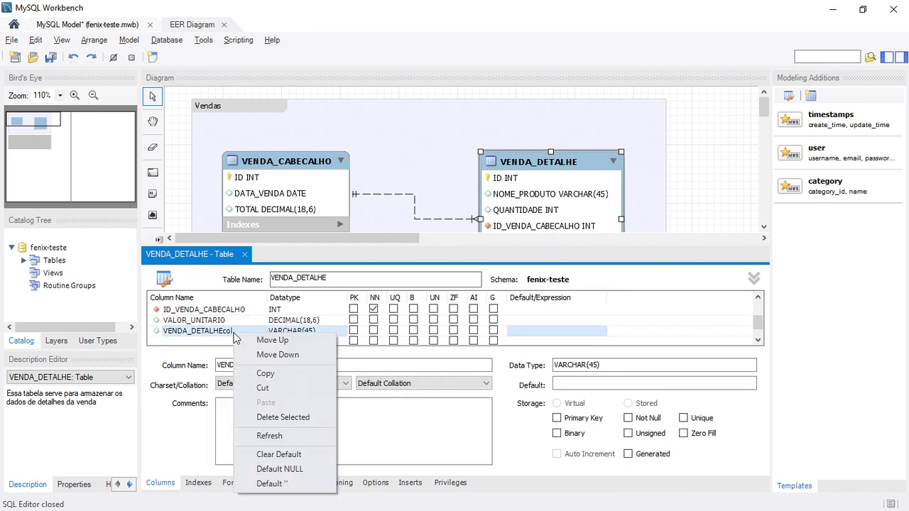
{"action": "left_click", "coordinate": [249, 418]}
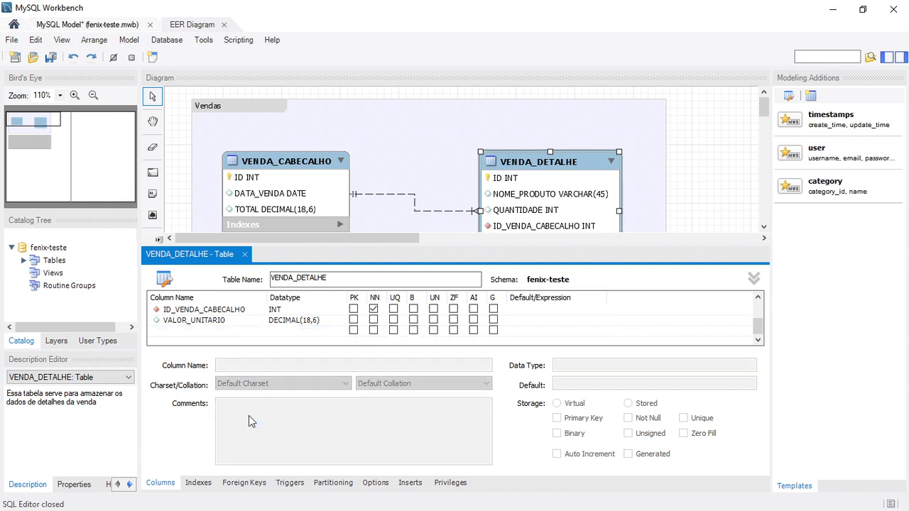
{"action": "left_click", "coordinate": [244, 255]}
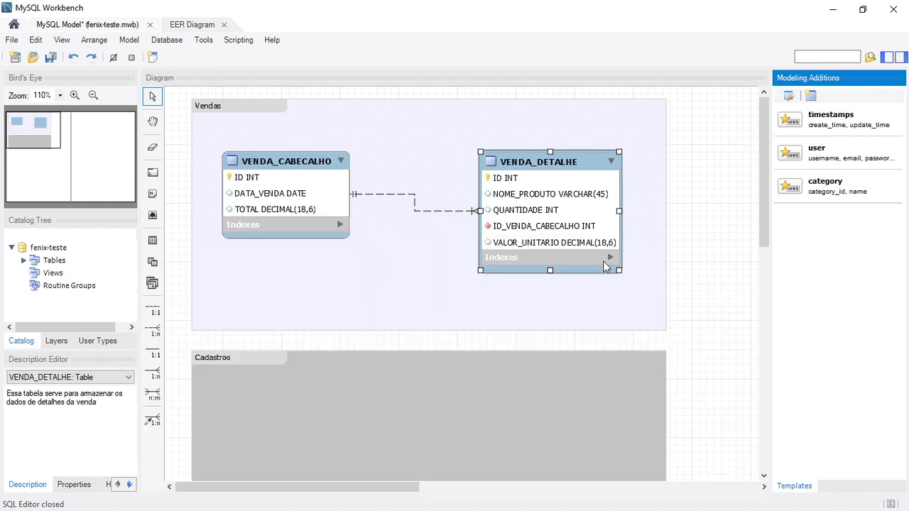
{"action": "left_click", "coordinate": [50, 60]}
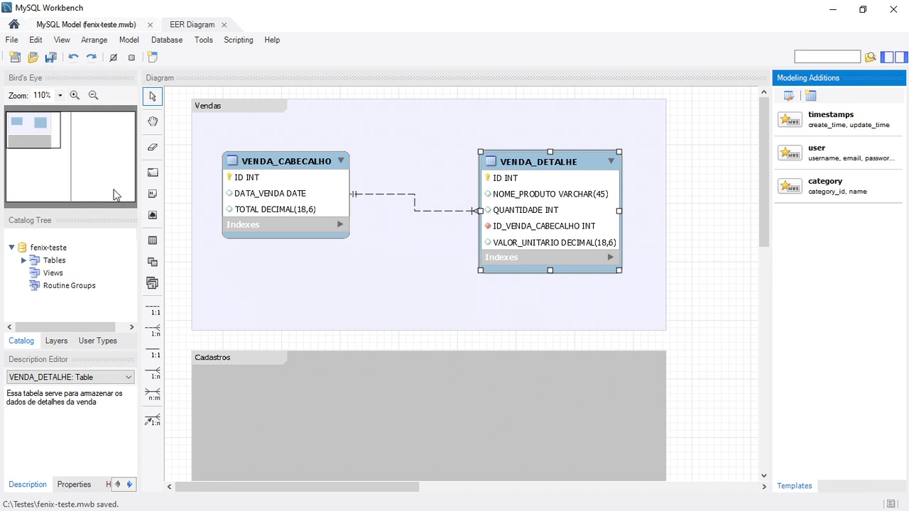
Set the zoom of the EER diagram to 100%.
{"action": "left_click", "coordinate": [93, 96]}
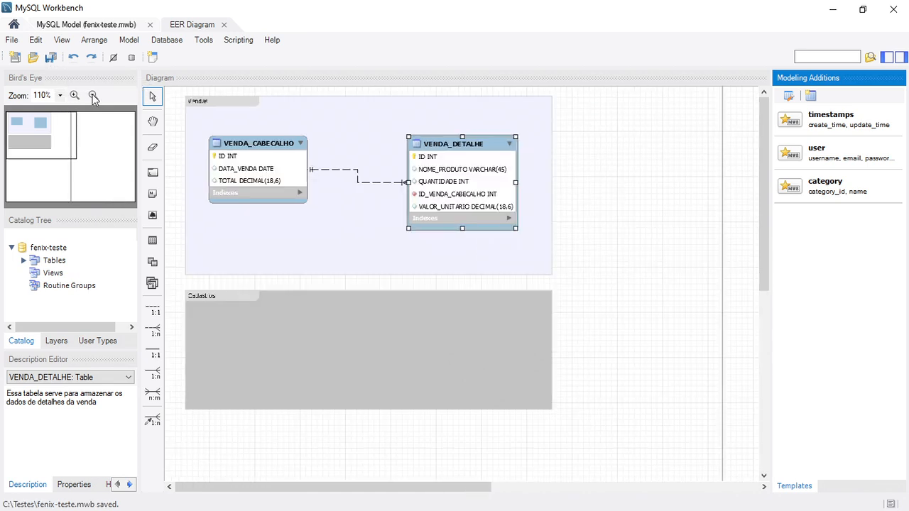
{"action": "double_click", "coordinate": [50, 96]}
{"action": "type", "text": "100"}
{"action": "key", "text": "Return"}
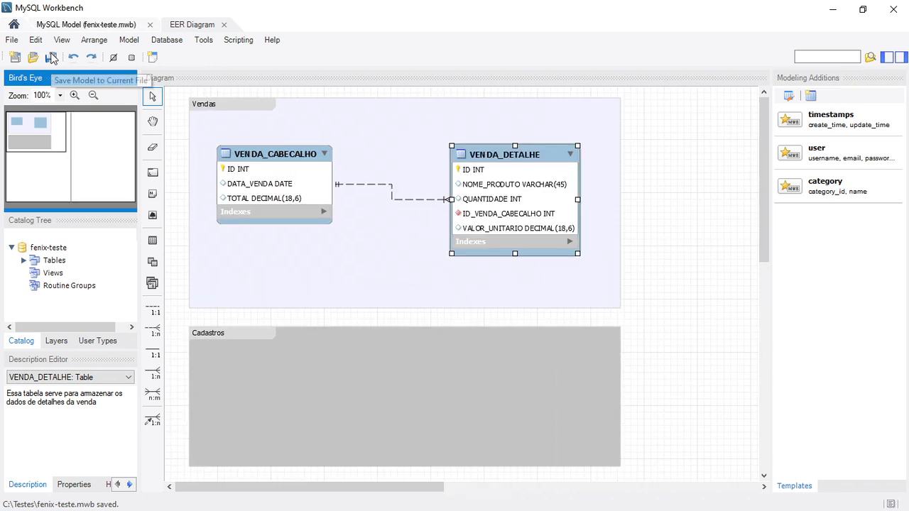
Start Synchronize Model with the Local connection and compare the fenix-teste model schema with the database.
{"action": "left_click", "coordinate": [171, 41]}
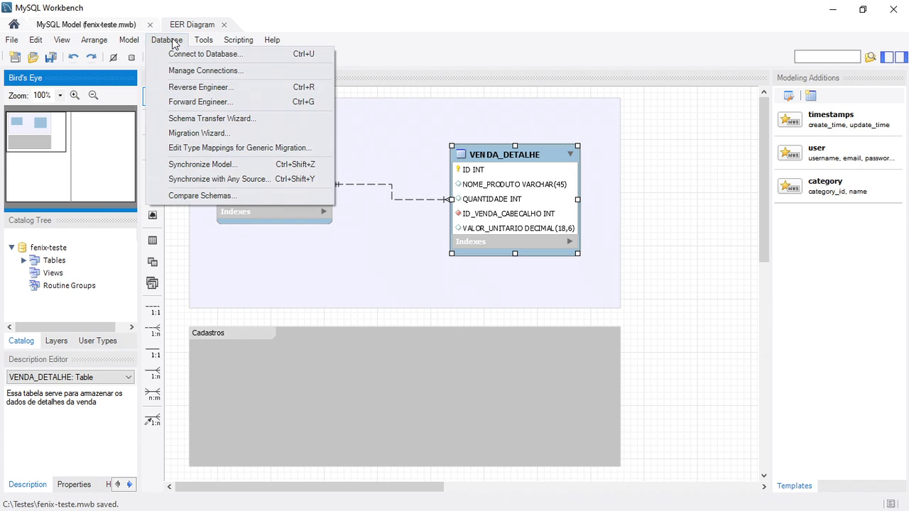
{"action": "left_click", "coordinate": [229, 167]}
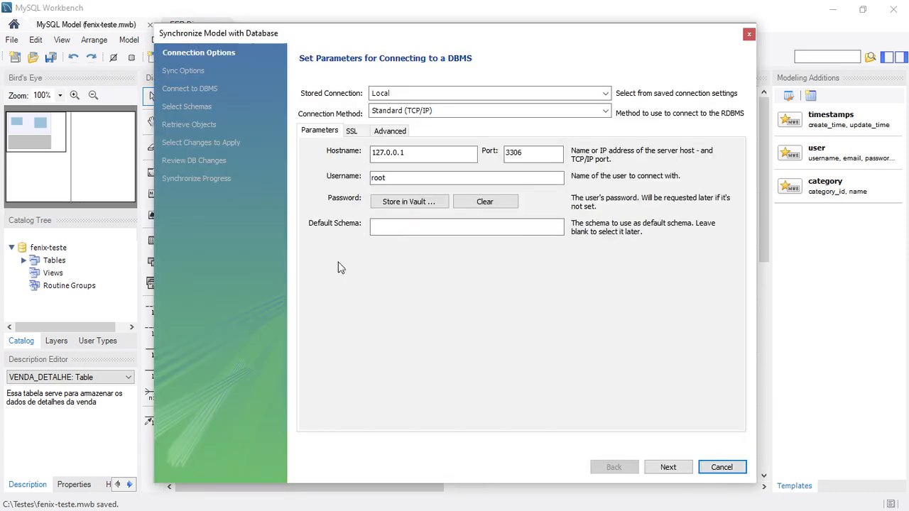
{"action": "left_click", "coordinate": [668, 469]}
{"action": "left_click", "coordinate": [668, 469]}
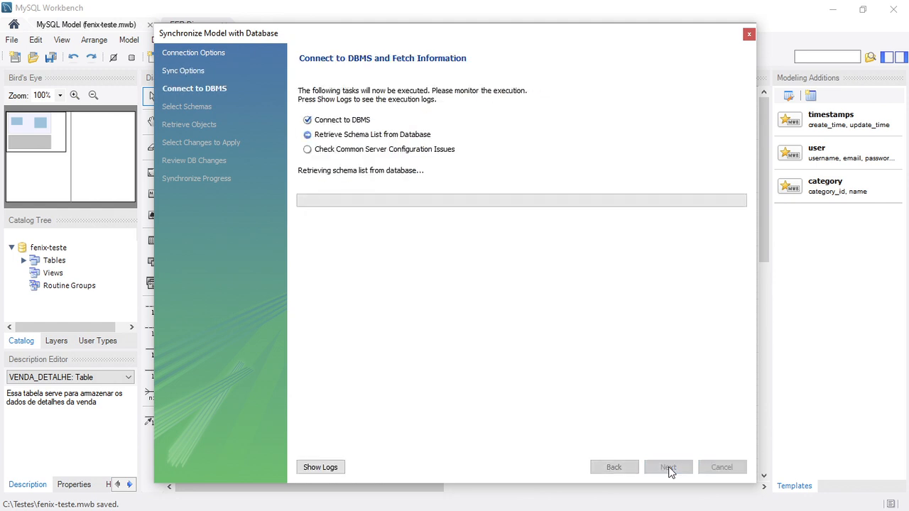
{"action": "left_click", "coordinate": [668, 468]}
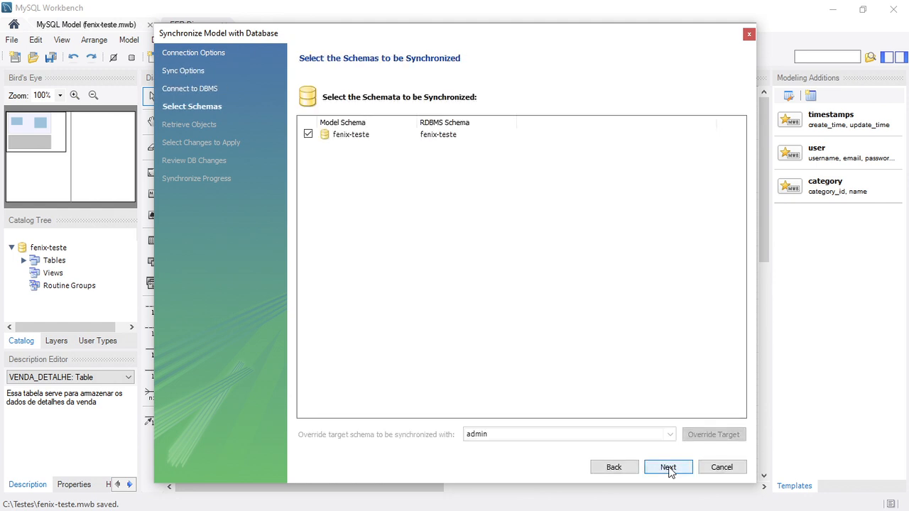
{"action": "left_click", "coordinate": [668, 467]}
{"action": "left_click", "coordinate": [668, 469]}
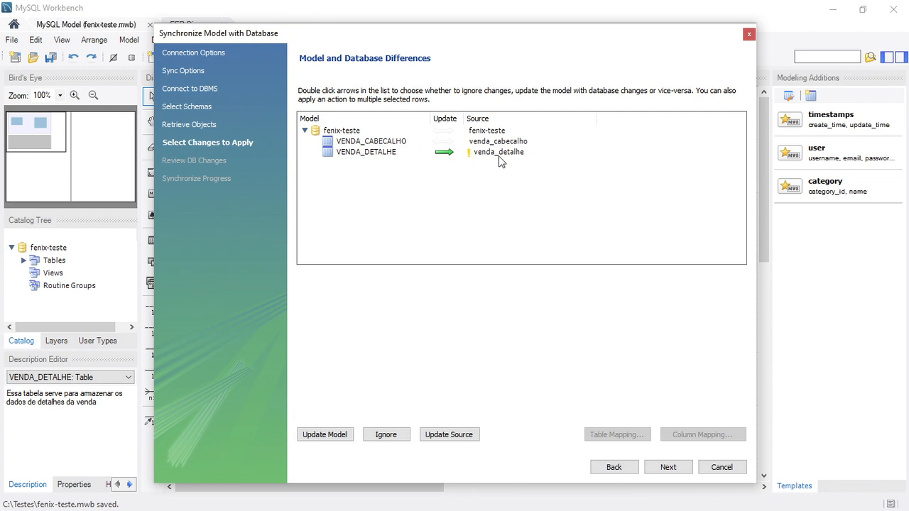
Preview the generated ALTER TABLE script for VENDA_DETALHE and execute the synchronization on the database.
{"action": "left_click", "coordinate": [670, 469]}
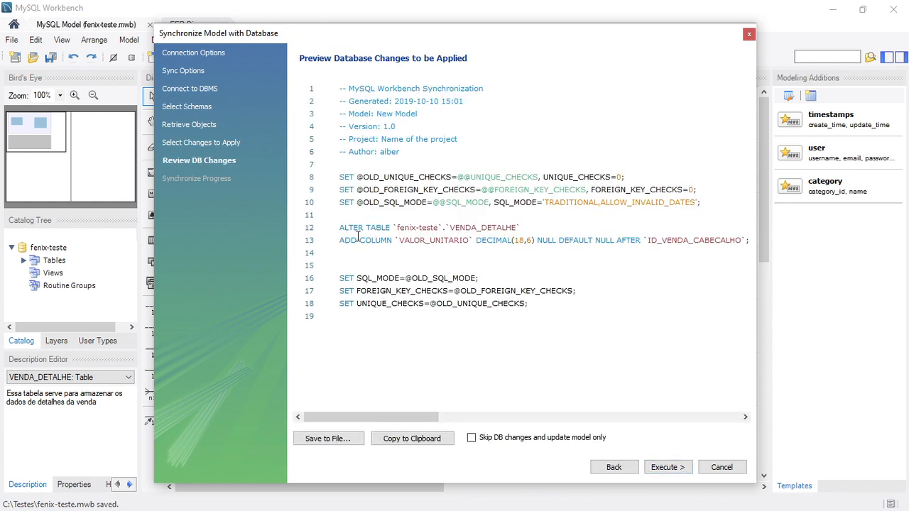
{"action": "left_click", "coordinate": [668, 467]}
{"action": "left_click", "coordinate": [667, 467]}
Switch to SQLyog, refresh the venda_detalhe table data to check its columns, and return to MySQL Workbench.
{"action": "key", "text": "alt+Tab"}
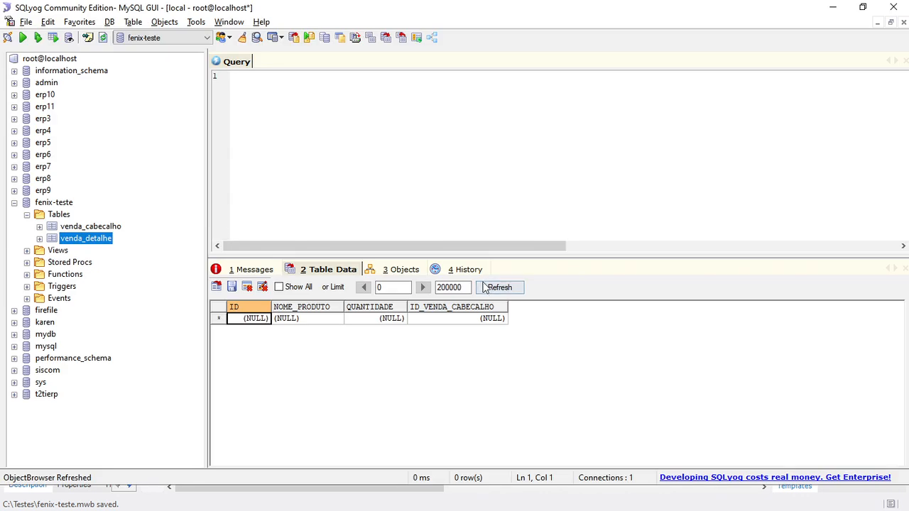
{"action": "left_click", "coordinate": [485, 287]}
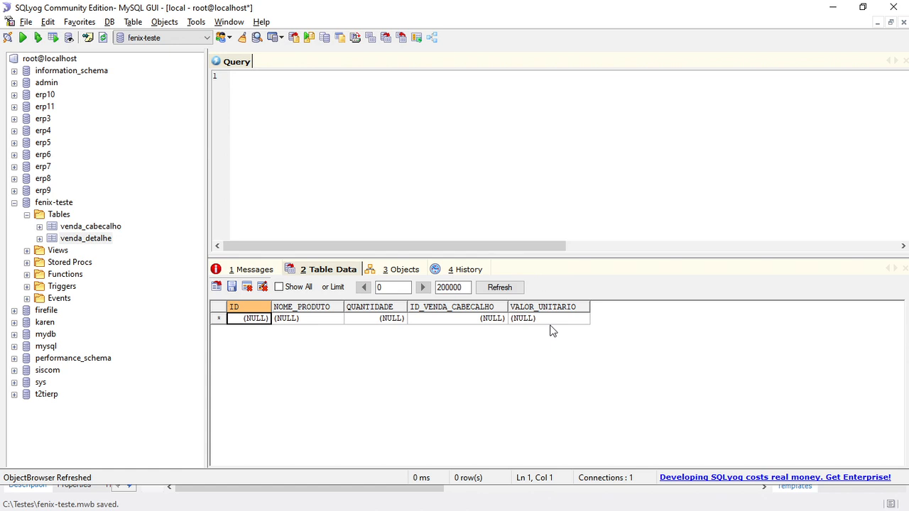
{"action": "key", "text": "alt+Tab"}
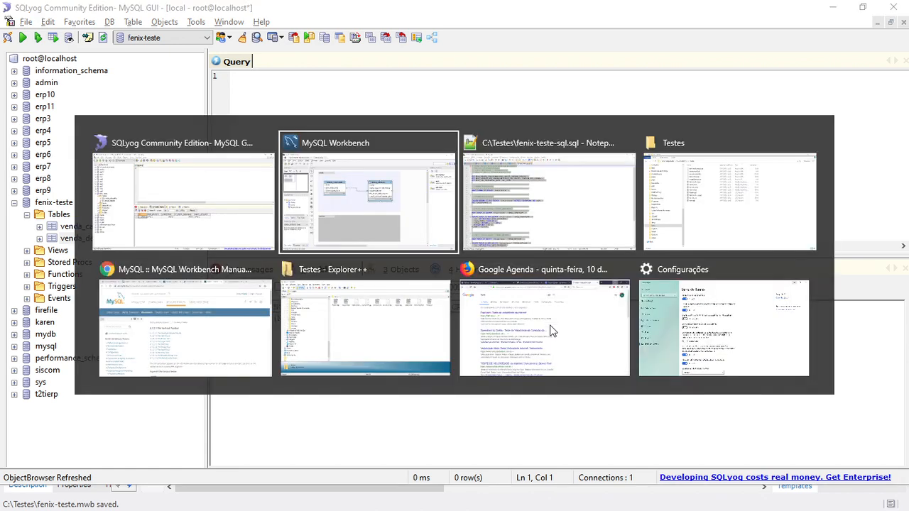